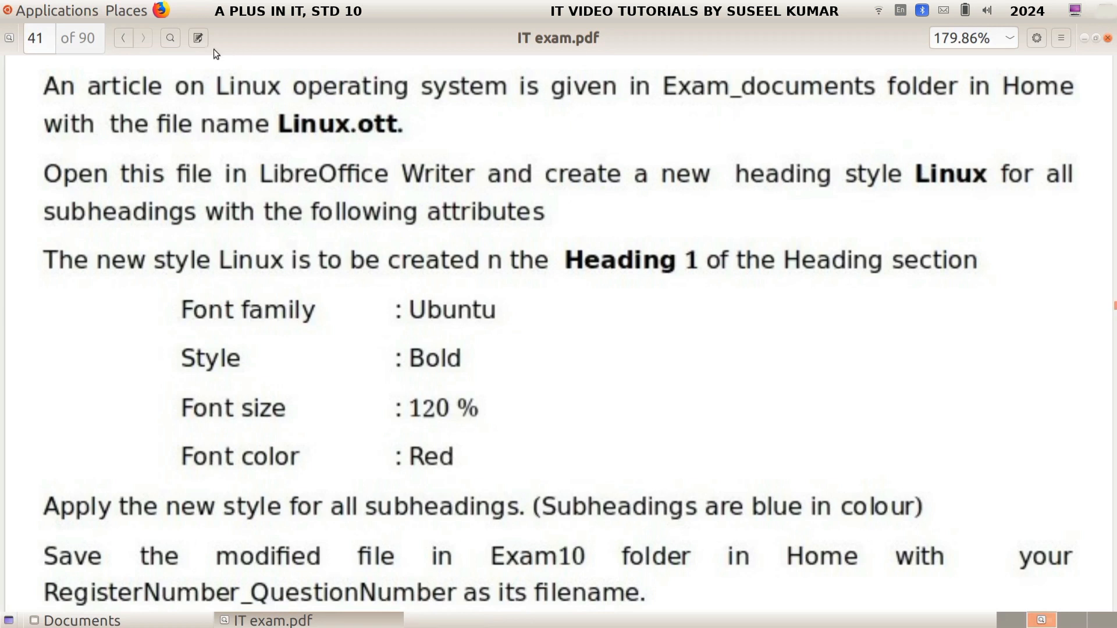
- Open Linux.ott from the Exam_documents folder in Home with LibreOffice Writer
left_click(118, 11)
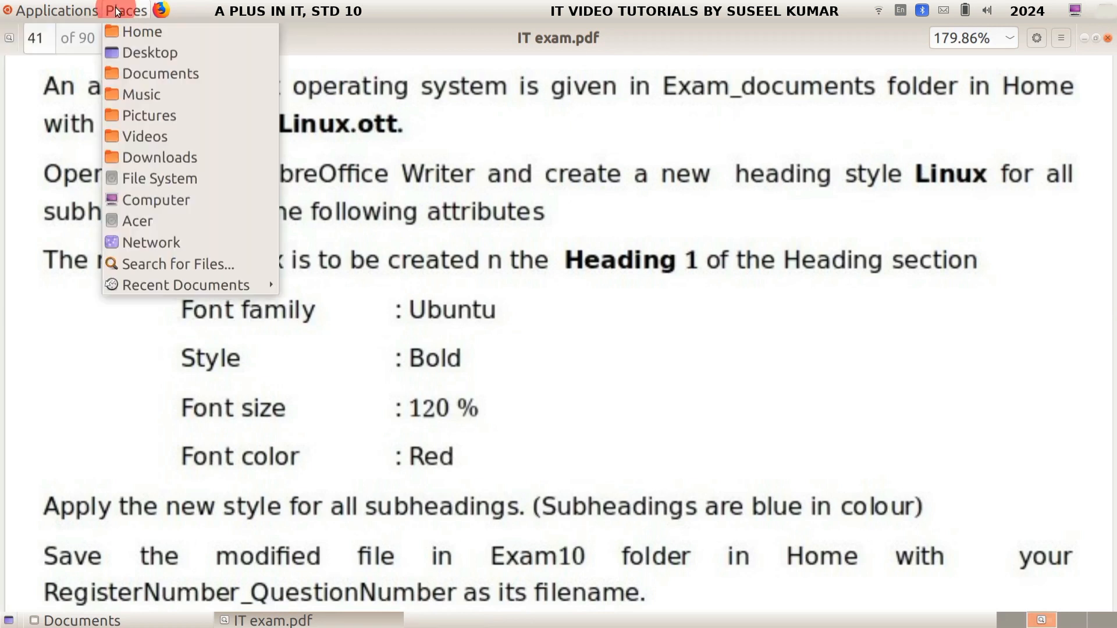
left_click(135, 31)
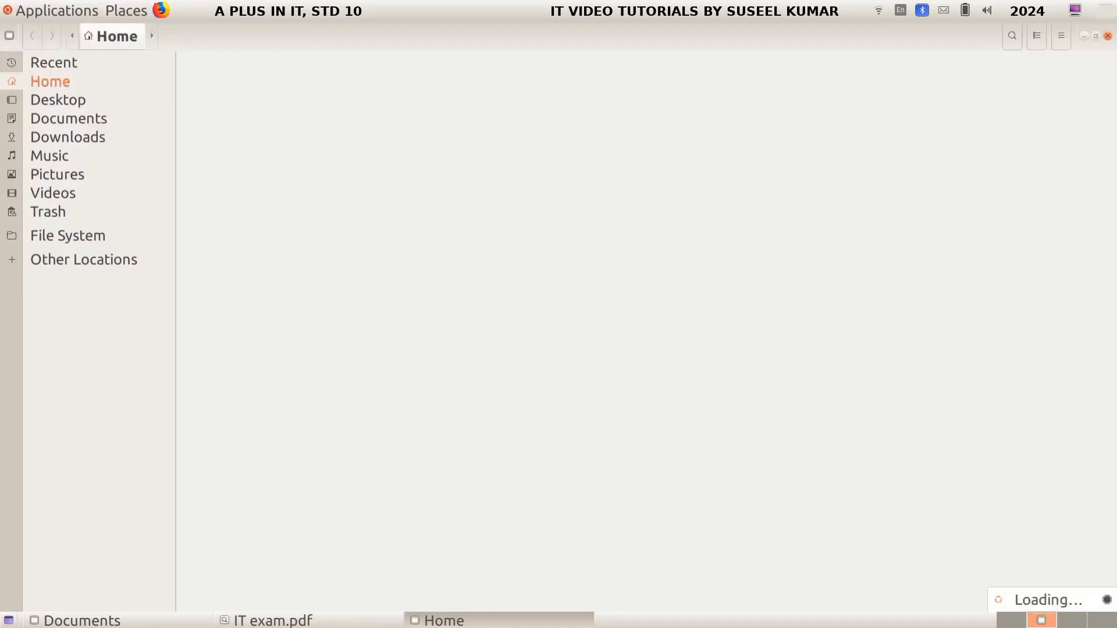
left_click(424, 78)
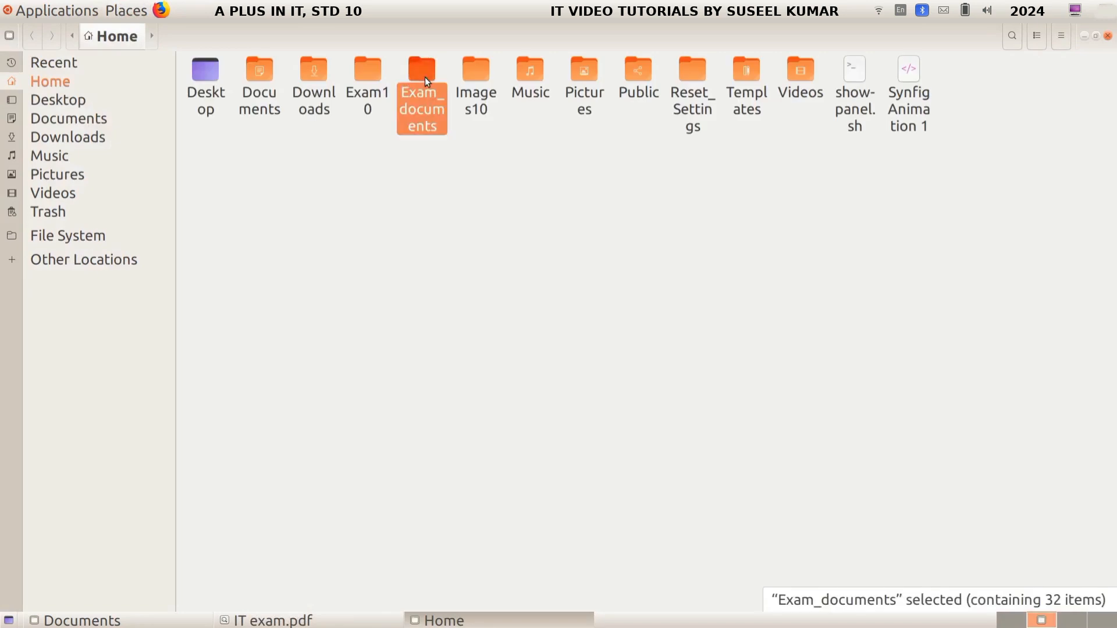
double_click(424, 79)
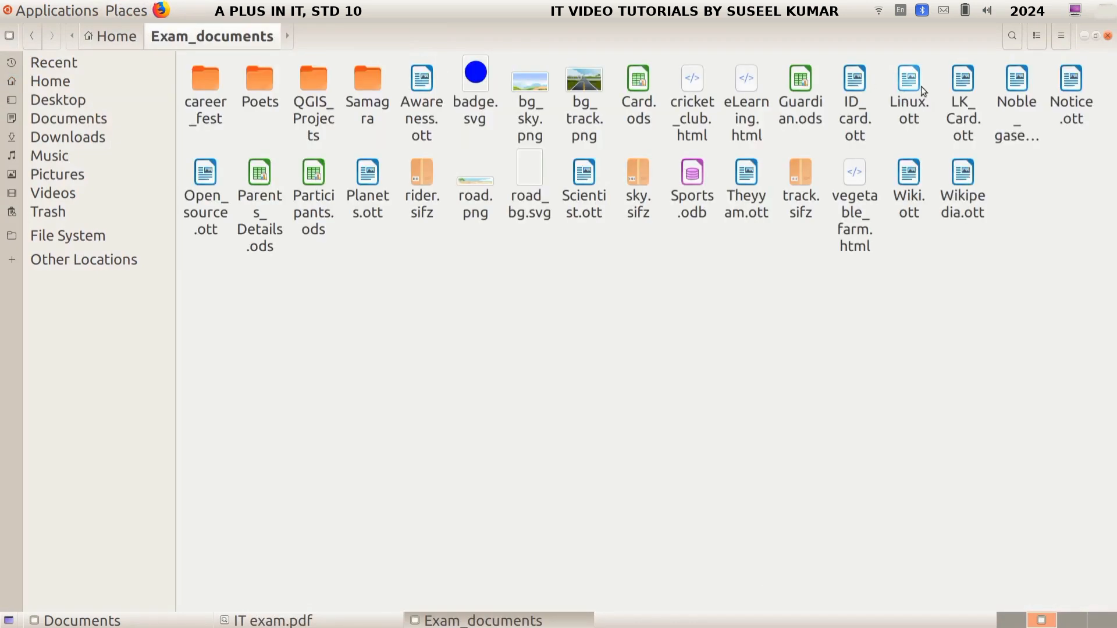
double_click(909, 82)
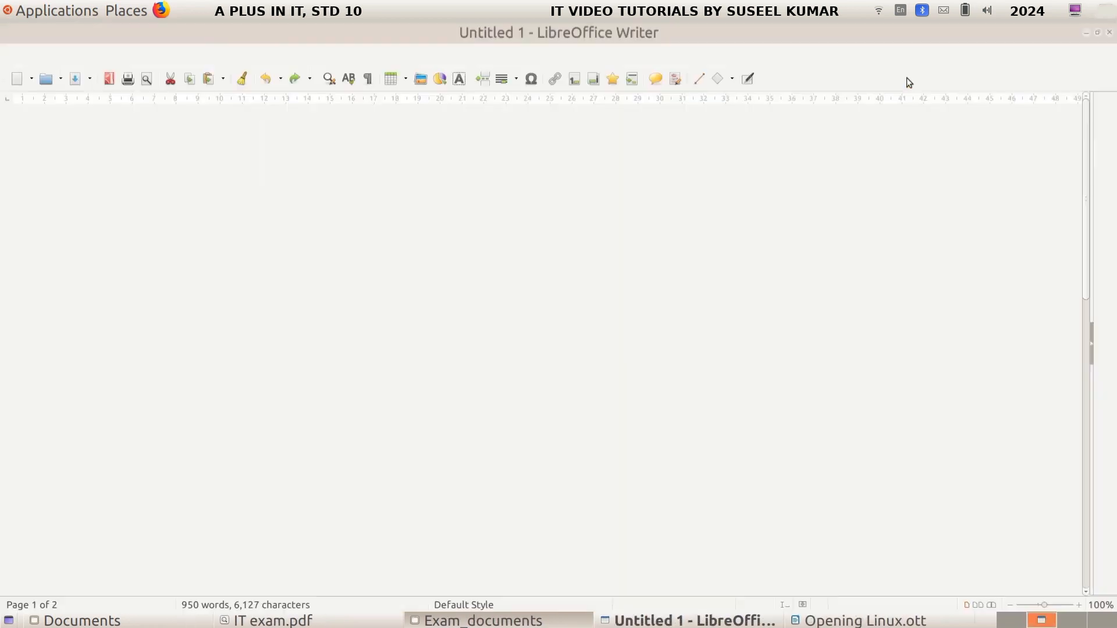
key("alt+Tab")
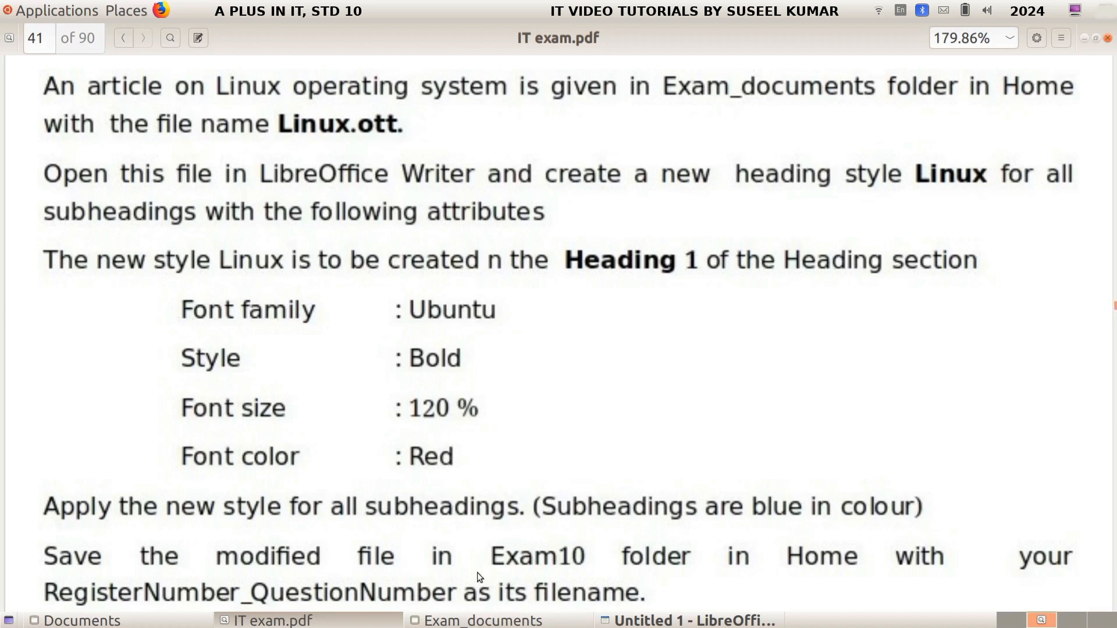
key("alt+Tab")
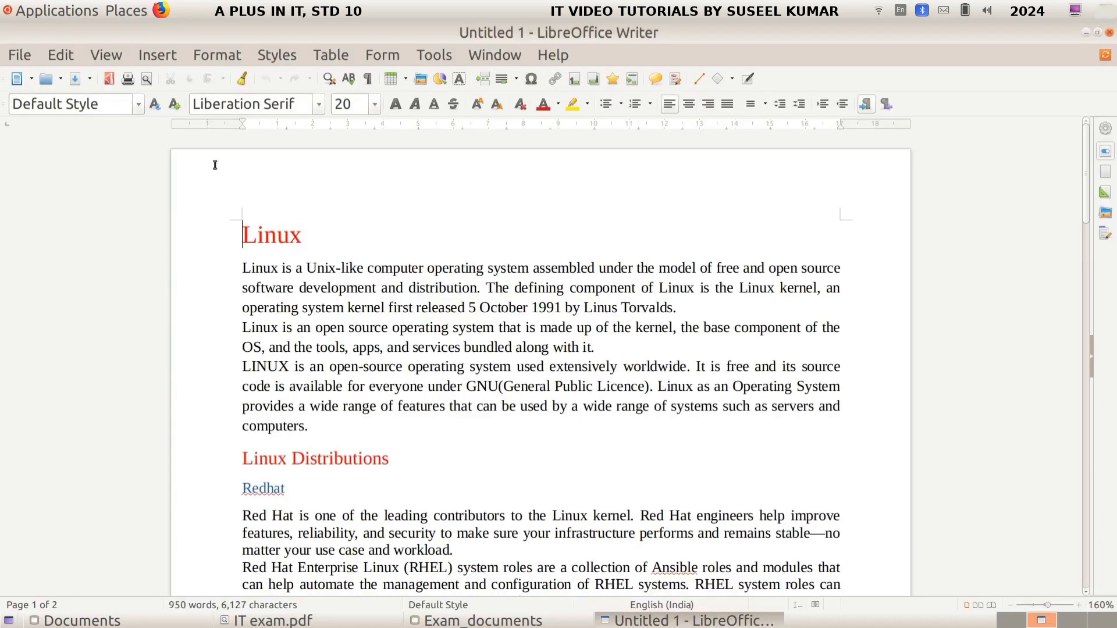
- Create a new paragraph style named Linux that inherits from Heading 1 in the Heading group
left_click(138, 105)
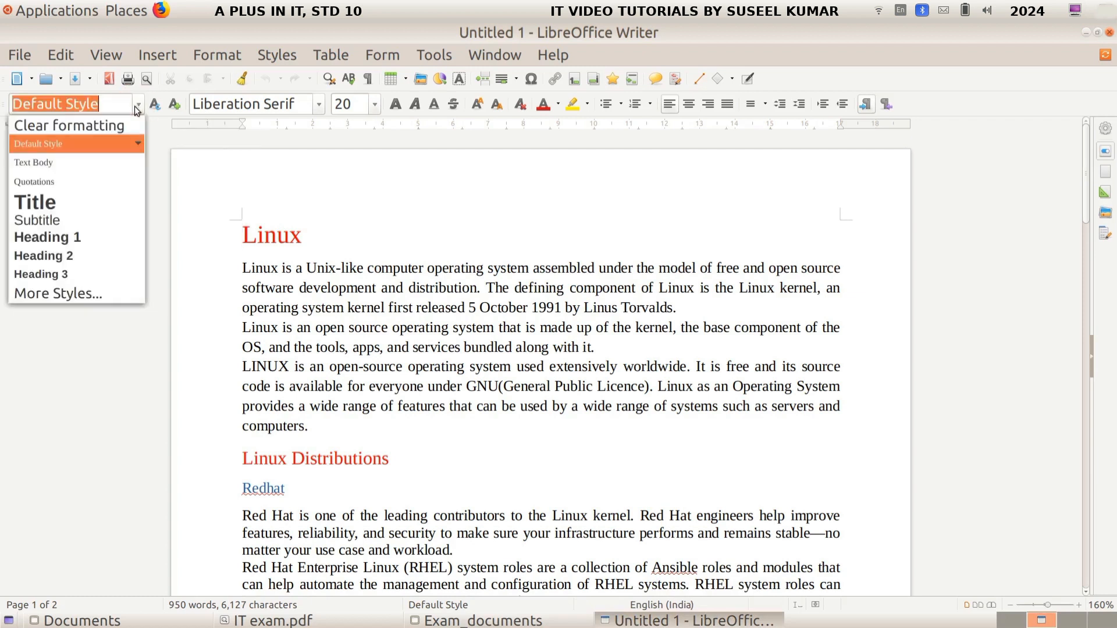
left_click(71, 295)
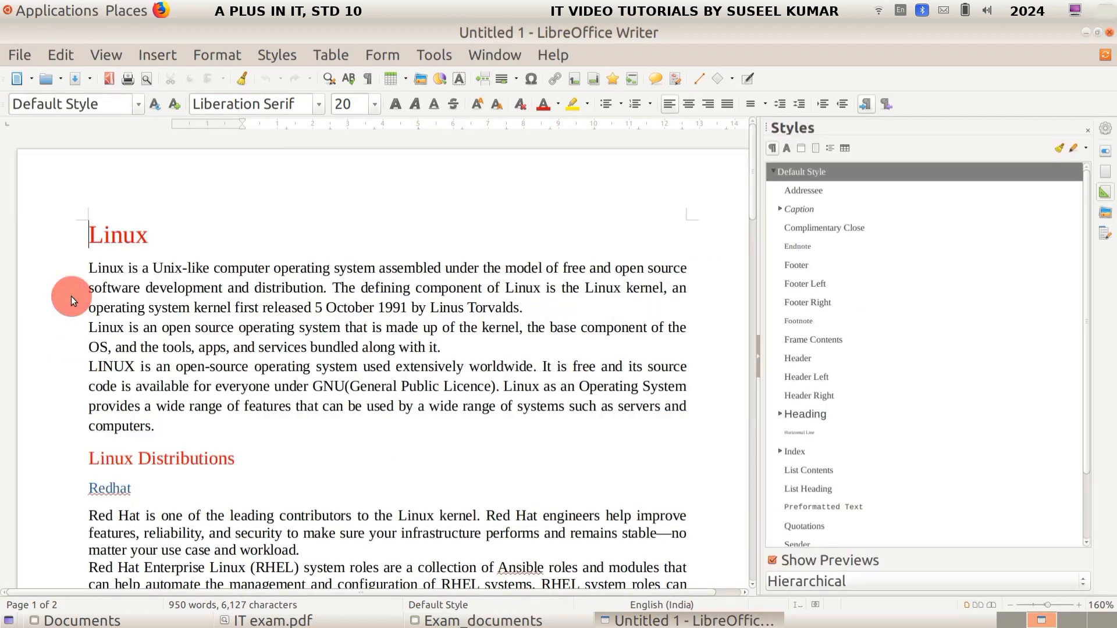
left_click(779, 414)
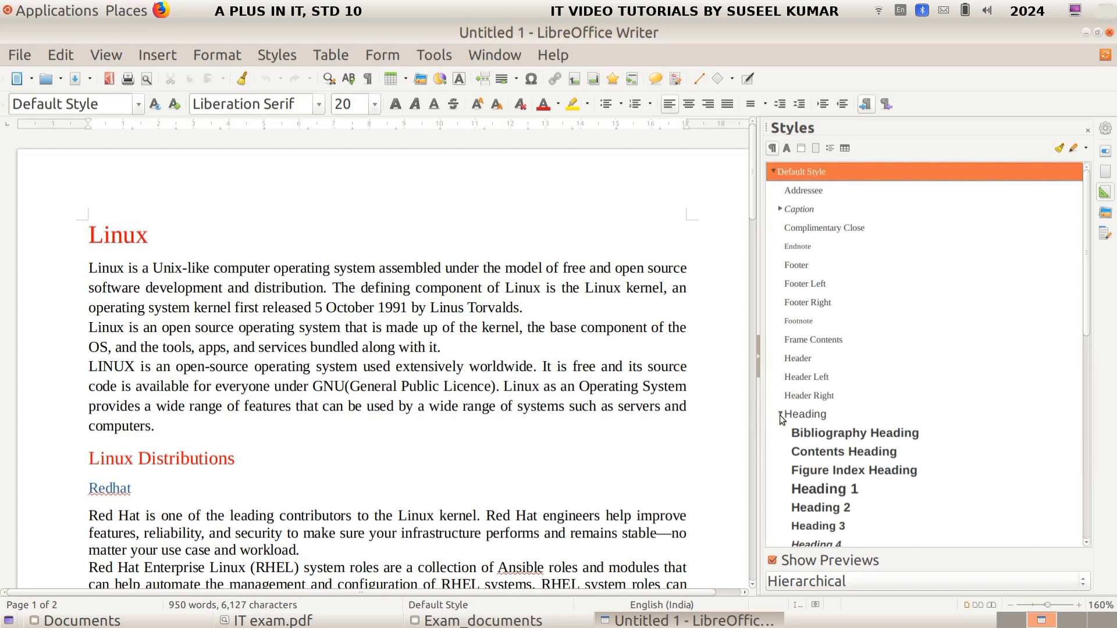
scroll(781, 418, "down", 3)
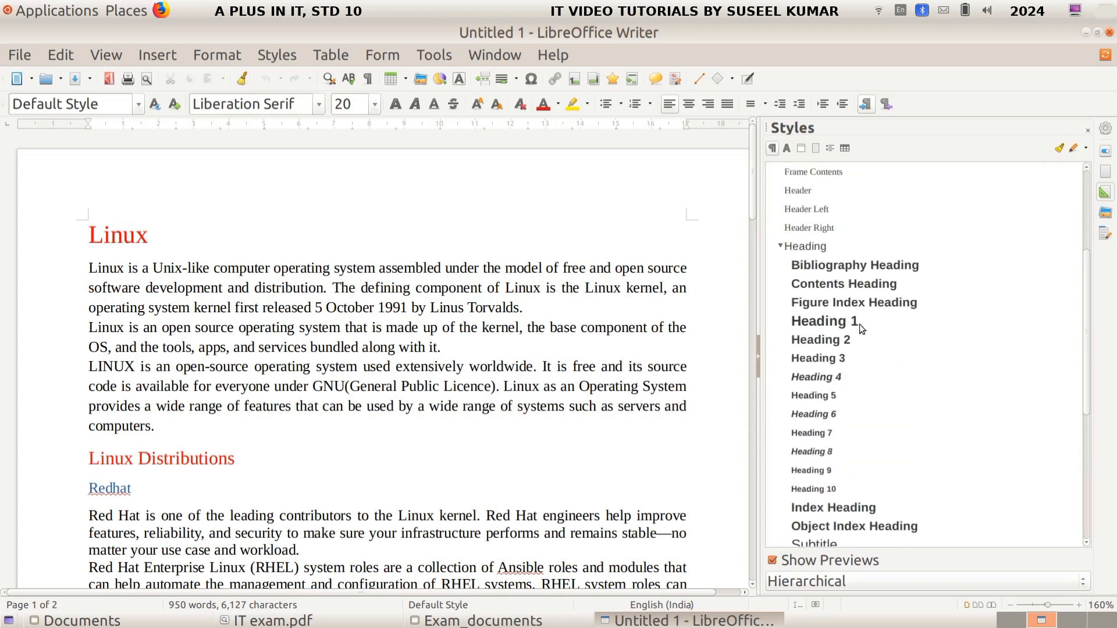
left_click(840, 326)
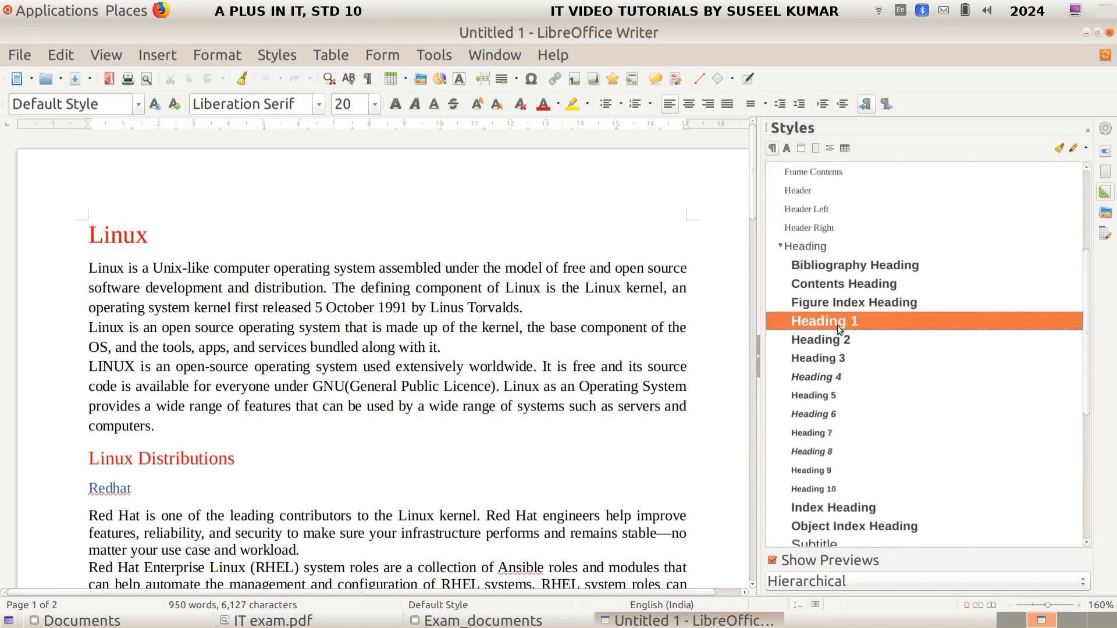
right_click(906, 320)
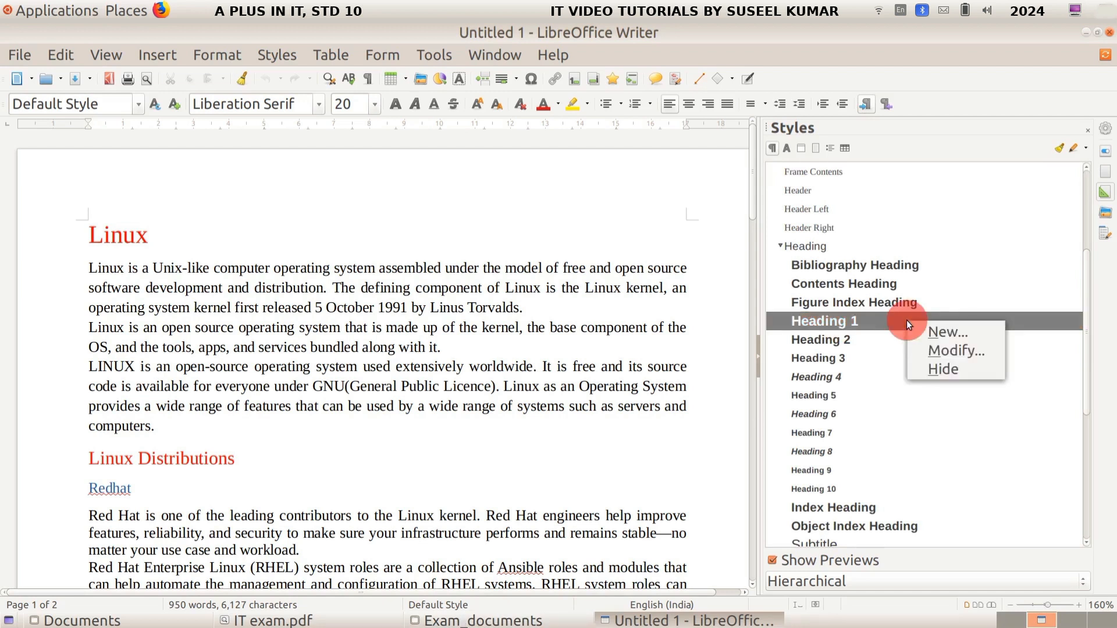
left_click(933, 333)
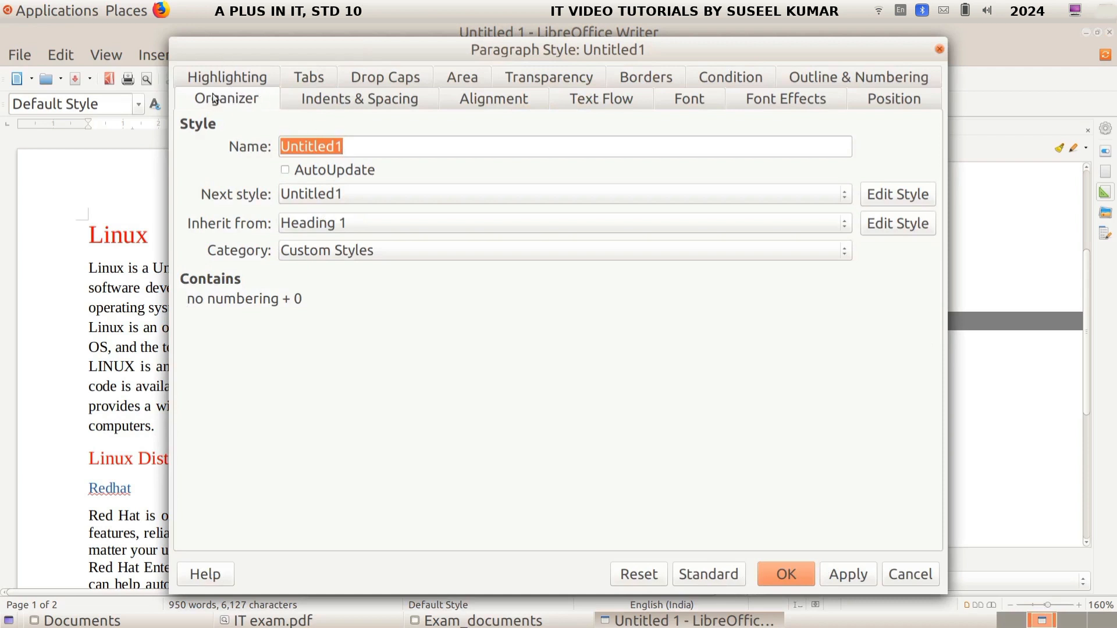
double_click(369, 145)
type("Linux")
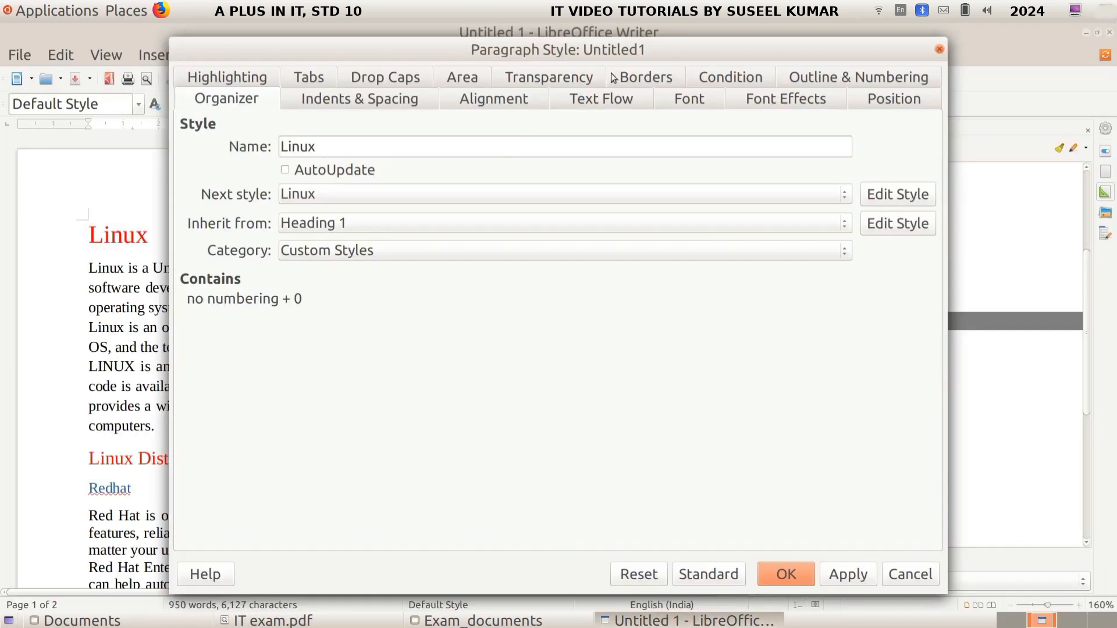
- Set the new style's Western text font family to Ubuntu
left_click(685, 100)
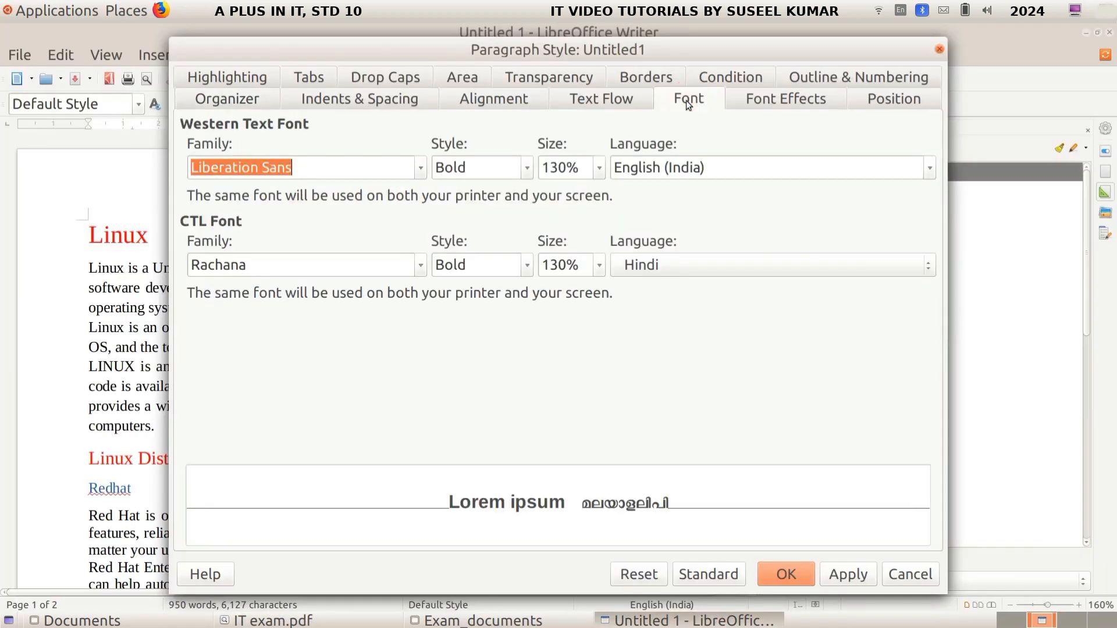
left_click(420, 169)
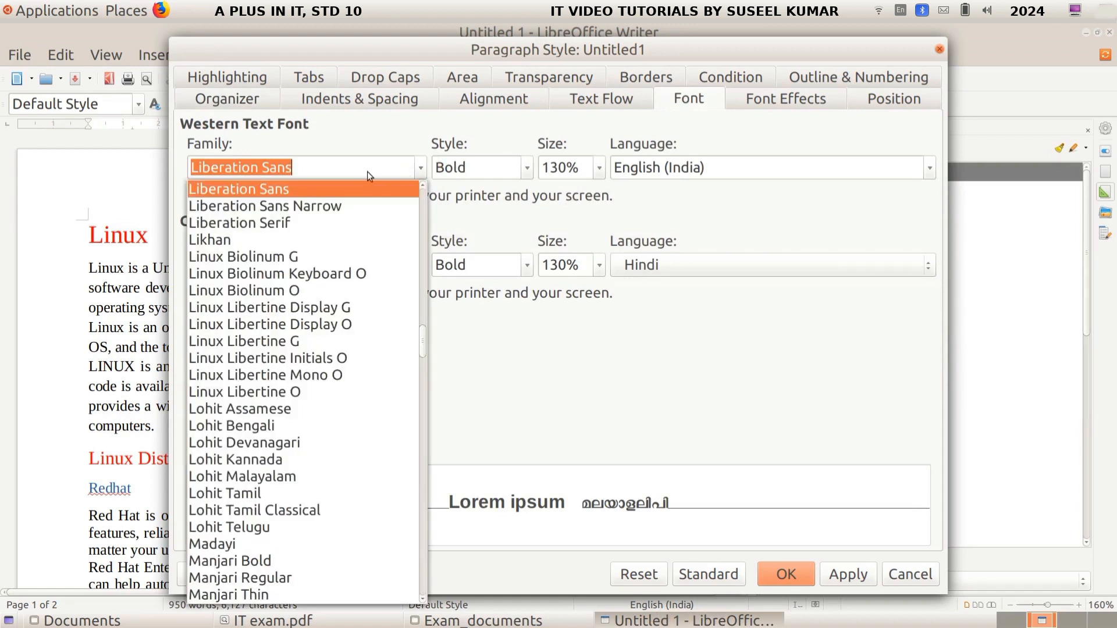
type("Ubuntu")
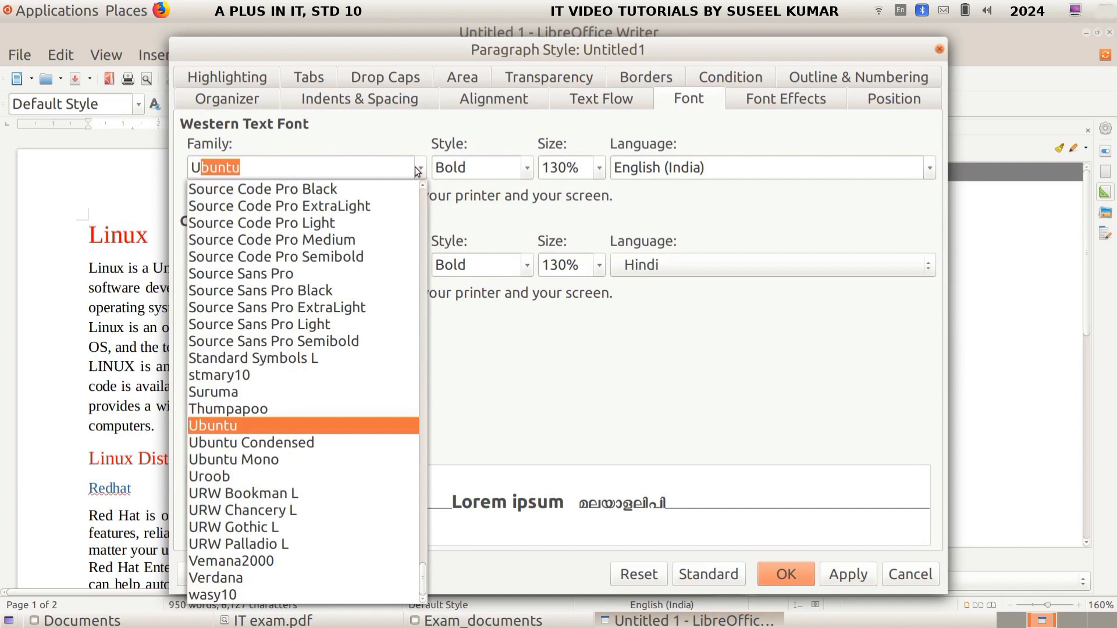
key("Return")
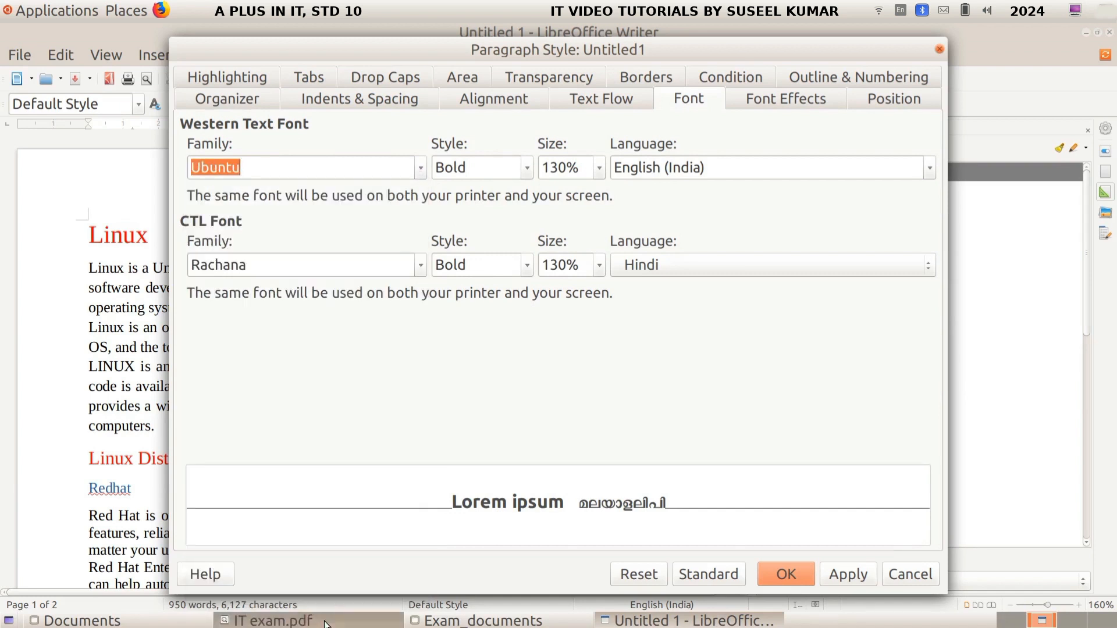
- Check the required font attributes in IT exam.pdf and set the new style's Western font size to 120%
left_click(273, 620)
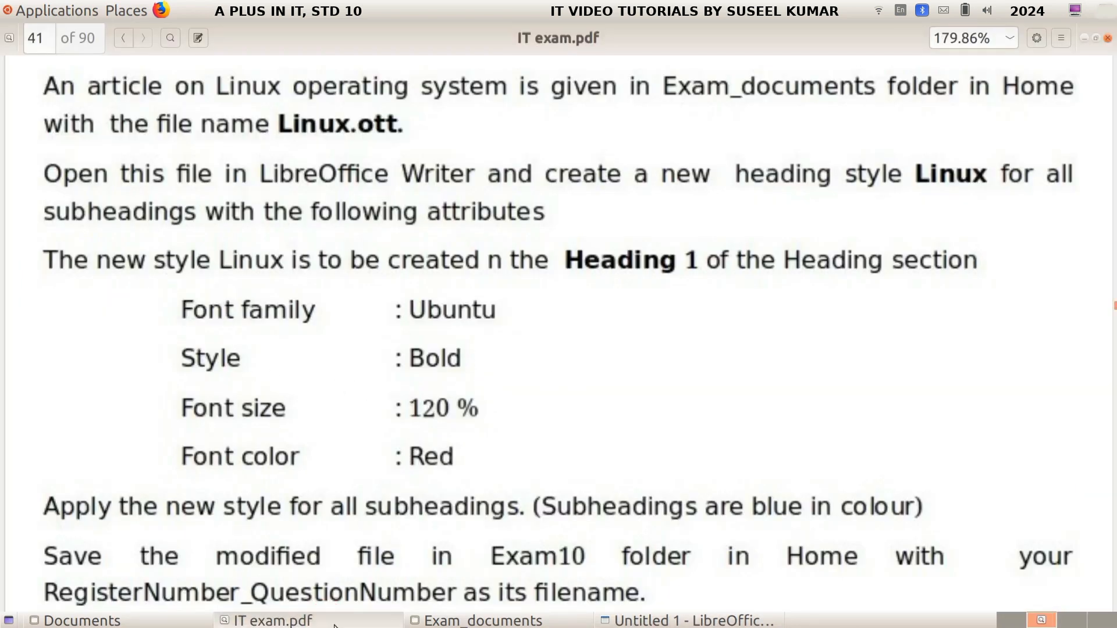
left_click(272, 620)
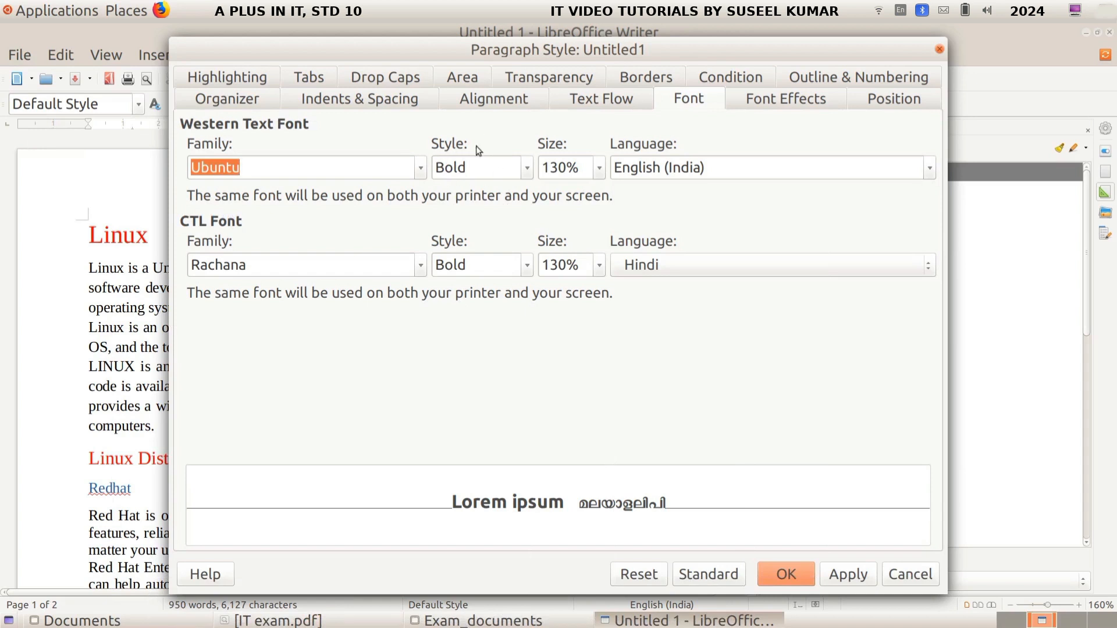
left_click(272, 620)
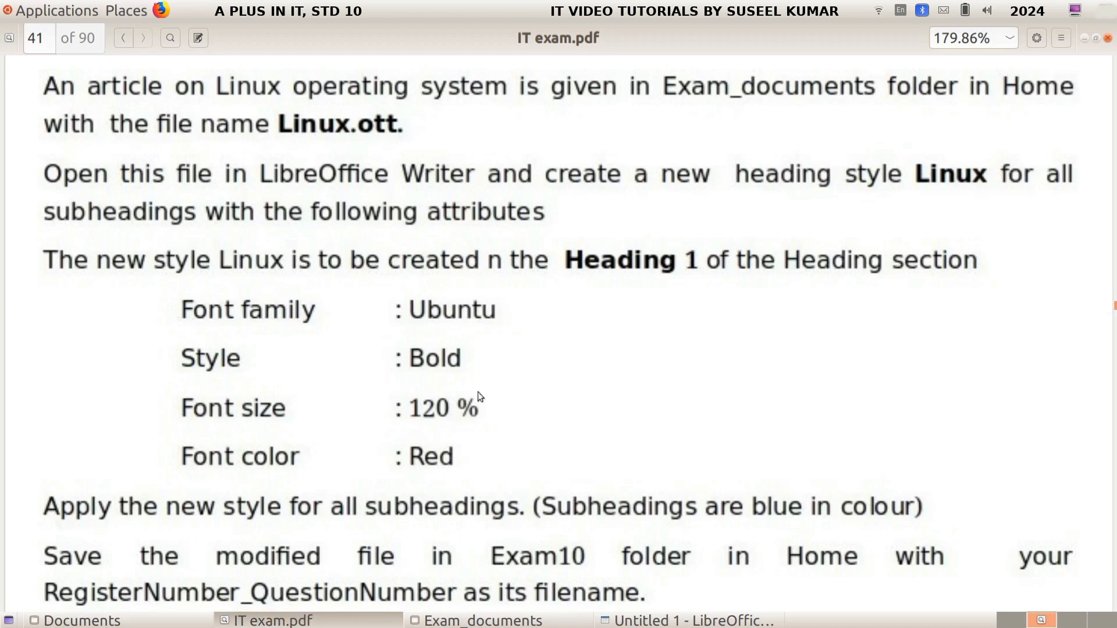
left_click(263, 622)
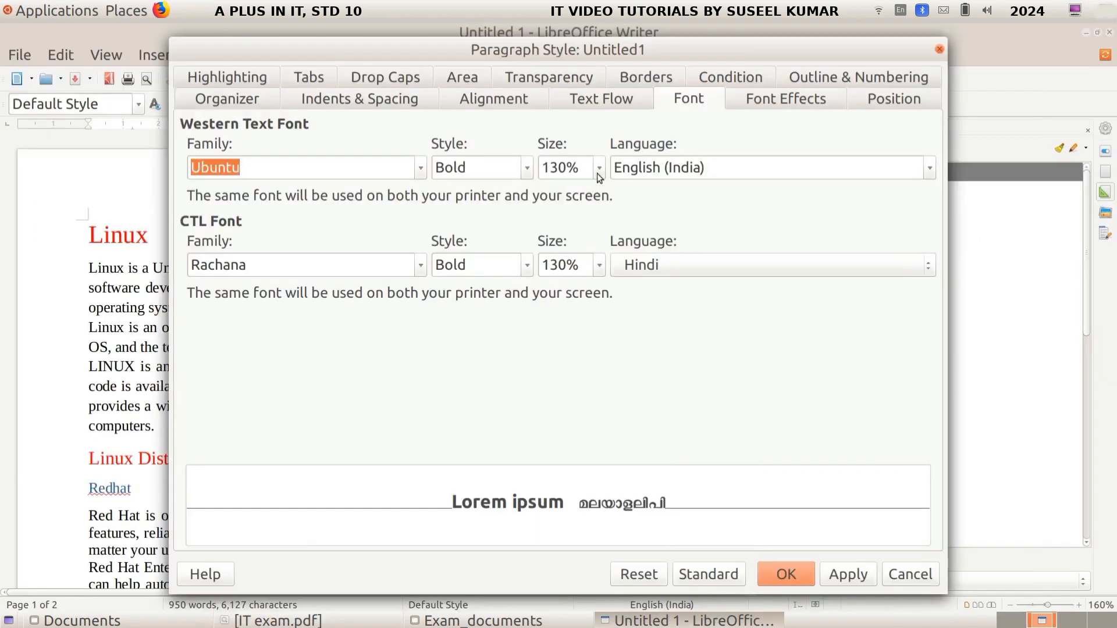
left_click(598, 169)
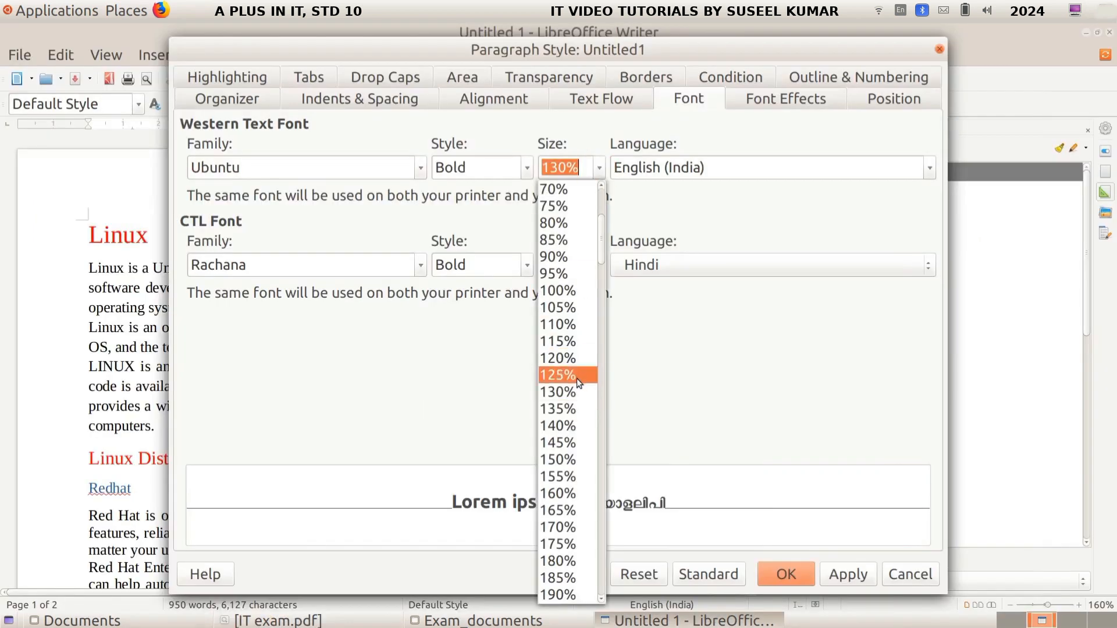
left_click(574, 359)
- Check the required font color in IT exam.pdf, set the style's font color to Red and save the style
left_click(263, 621)
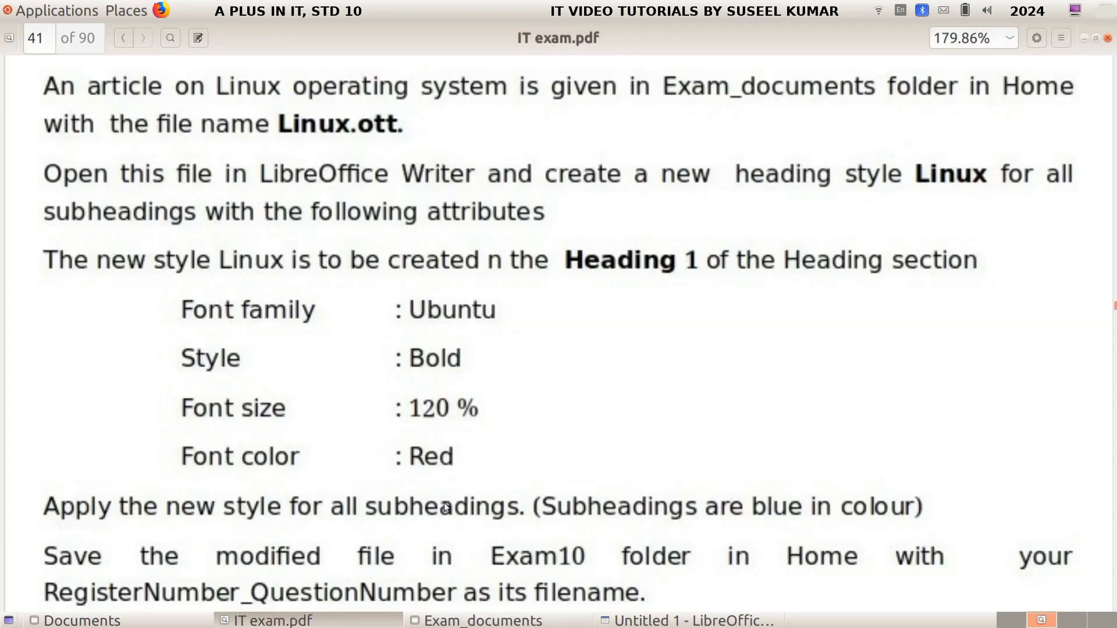
left_click(322, 624)
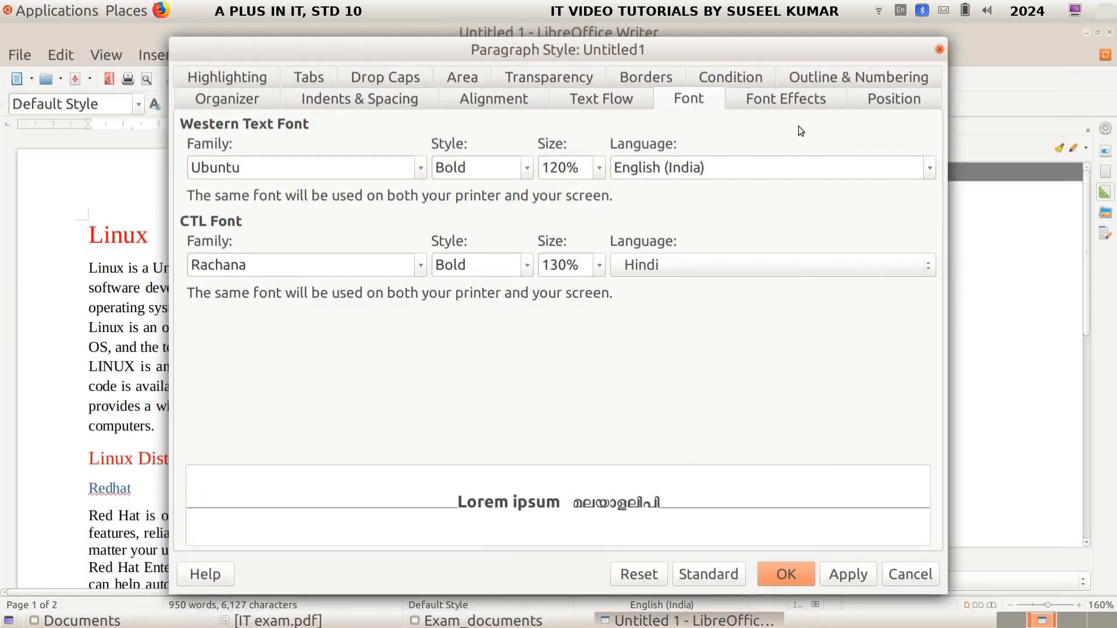
left_click(782, 101)
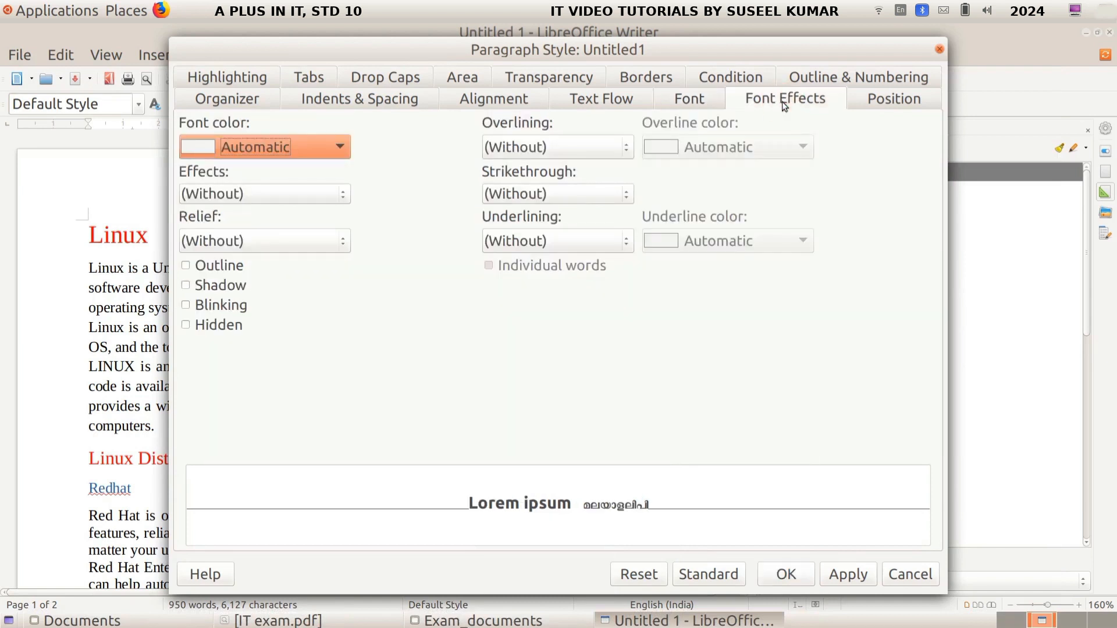
left_click(339, 150)
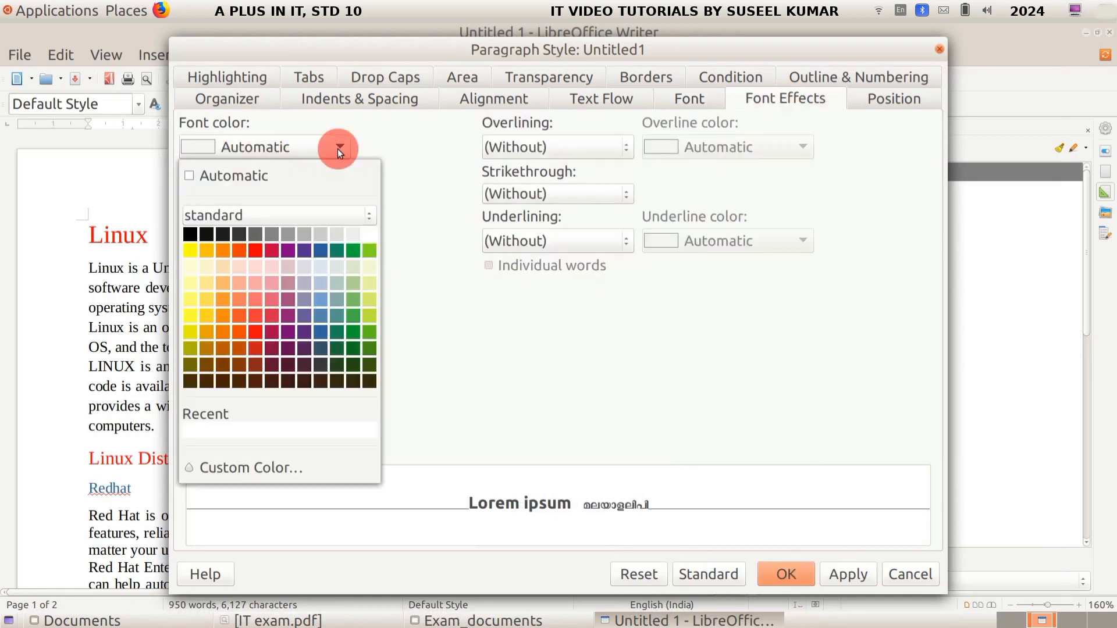
left_click(256, 251)
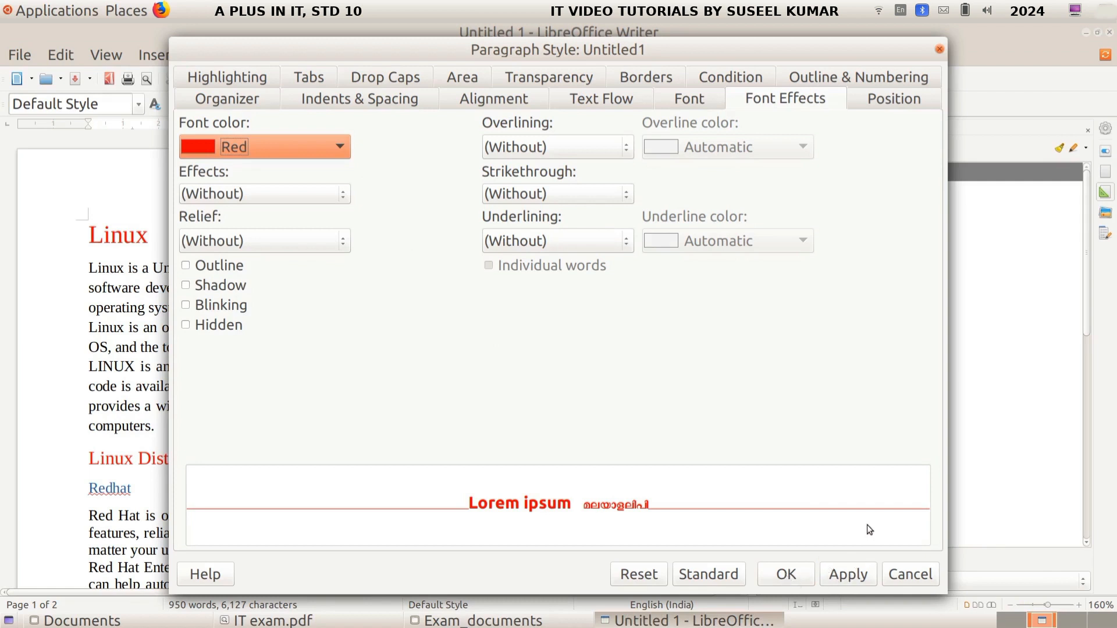
left_click(848, 574)
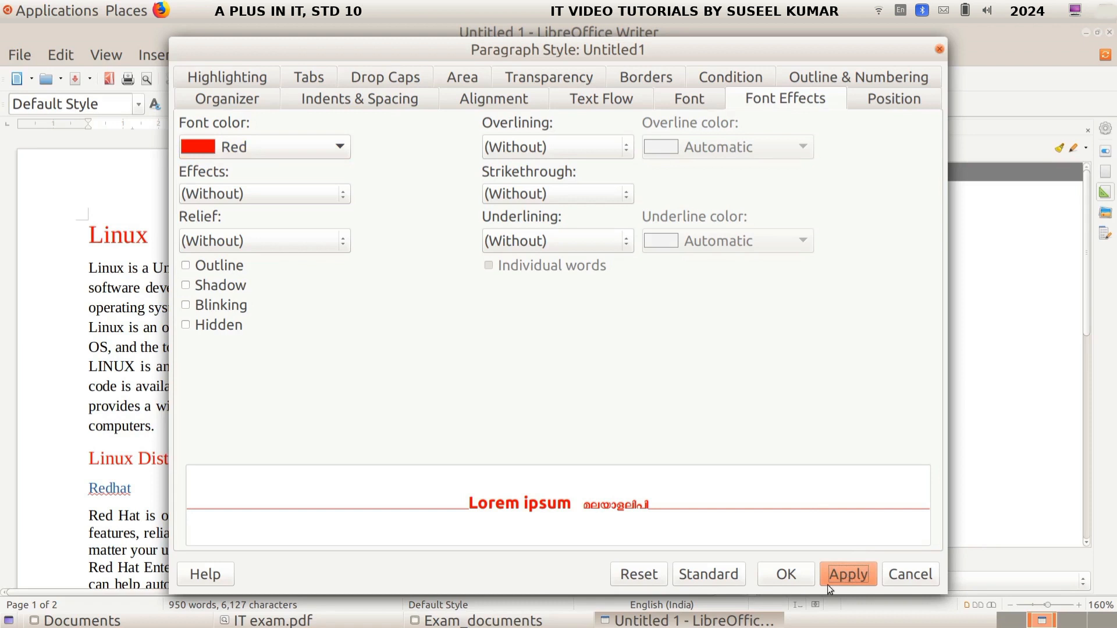
left_click(788, 574)
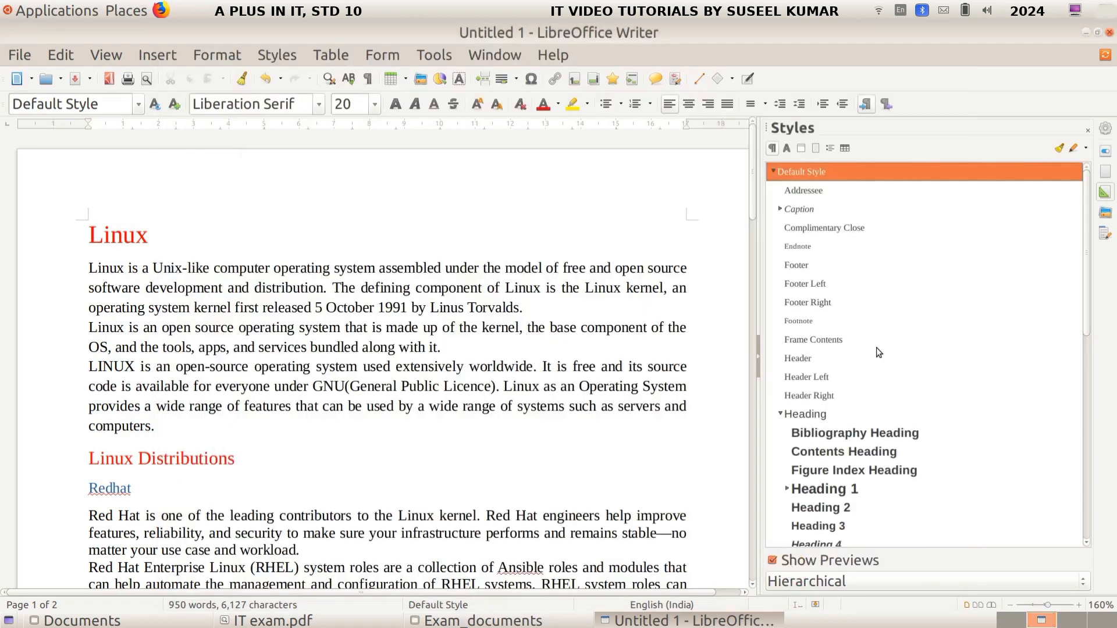
- Check the subheading instructions in IT exam.pdf, then apply the Linux style under Heading 1 to the blue Redhat subheading
left_click(789, 490)
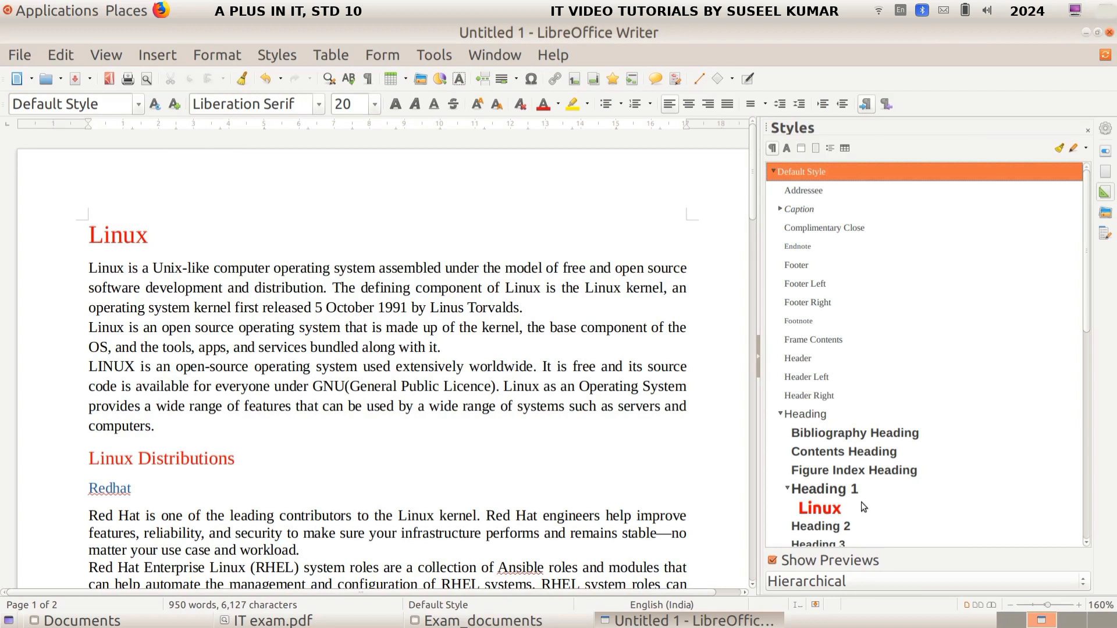
left_click(294, 620)
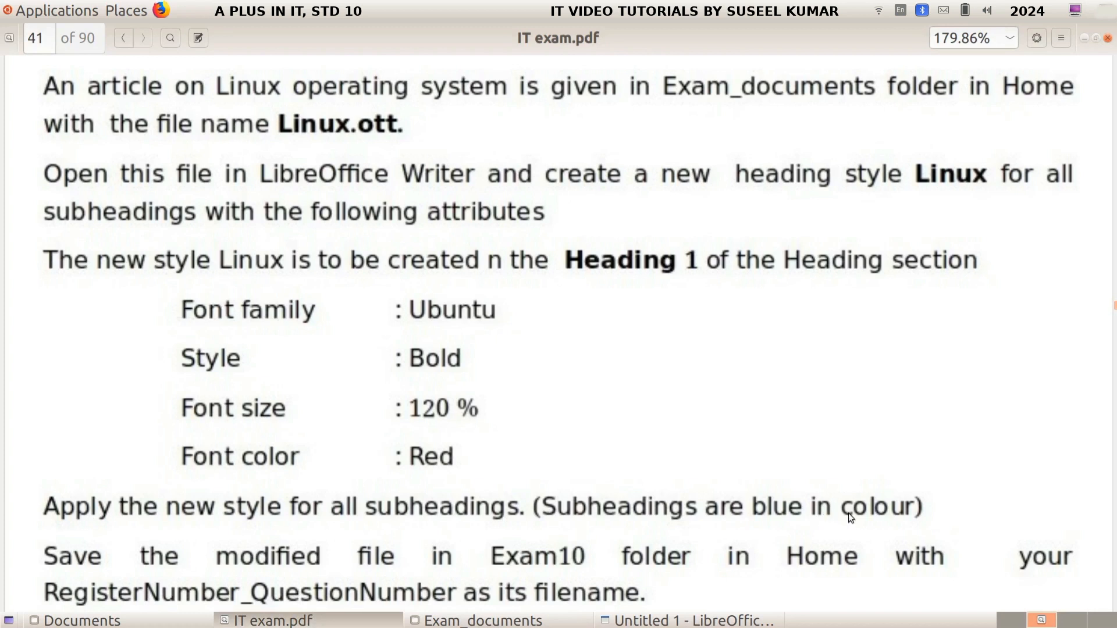
left_click(686, 620)
scroll(182, 394, "down", 1)
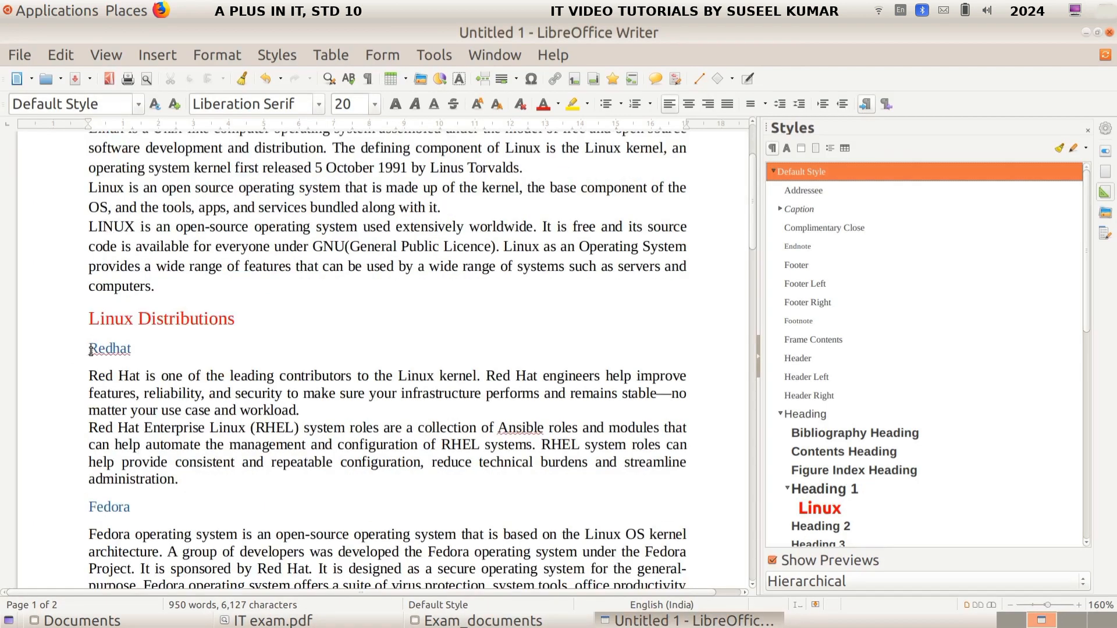
left_click_drag(91, 348, 179, 347)
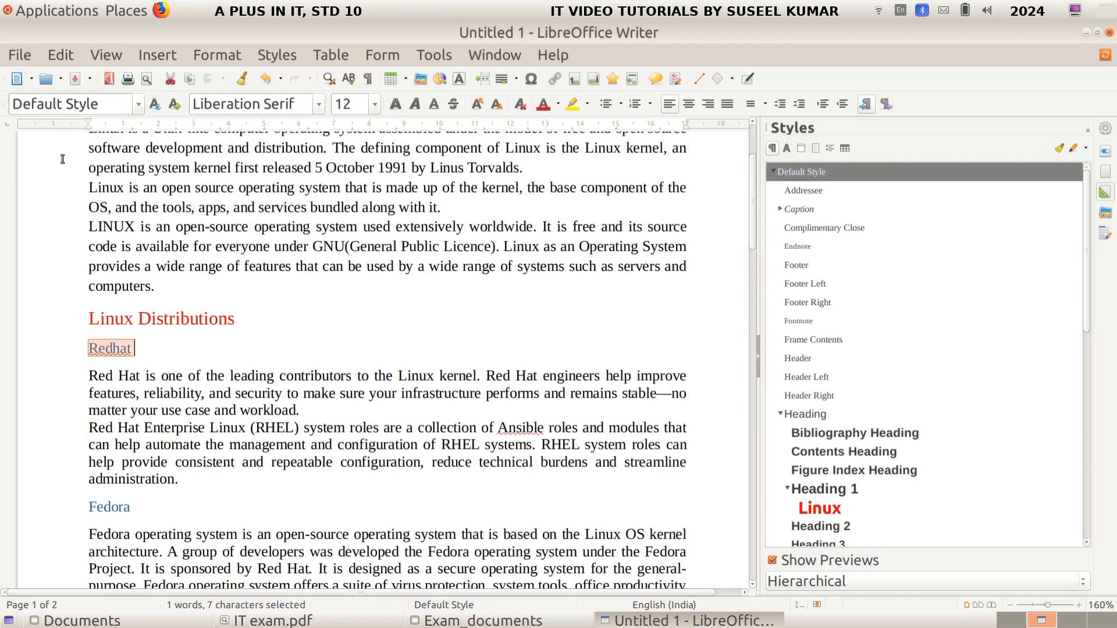
double_click(820, 509)
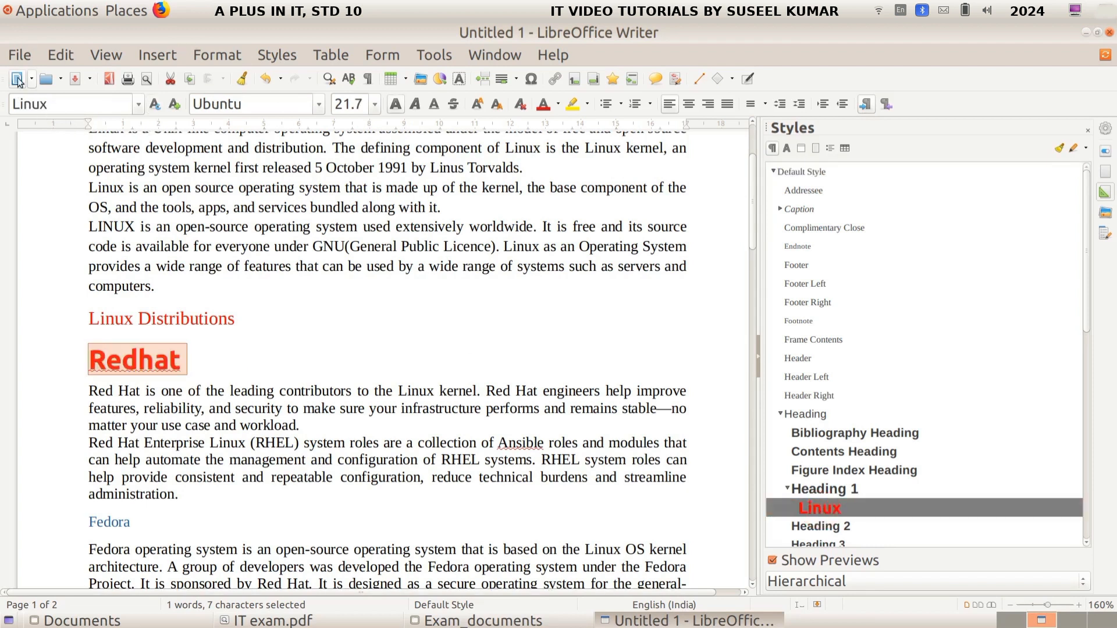
- Select the Fedora, Debian, Suse and Ubuntu subheadings together and apply the Linux style to them
left_click_drag(83, 529, 158, 525)
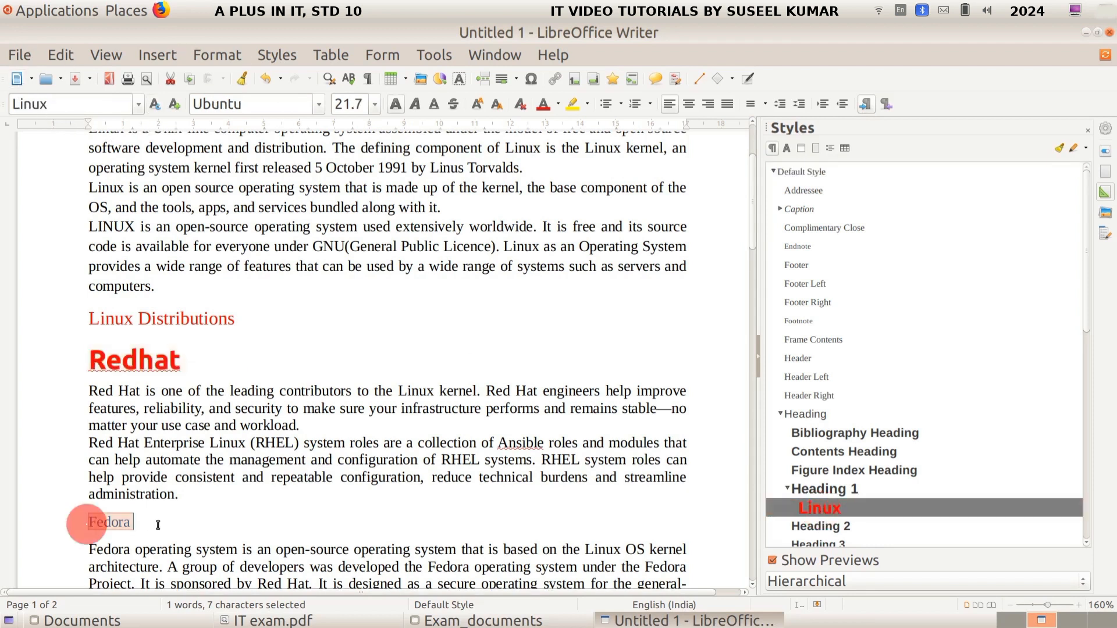
scroll(219, 448, "down", 4)
scroll(219, 448, "down", 2)
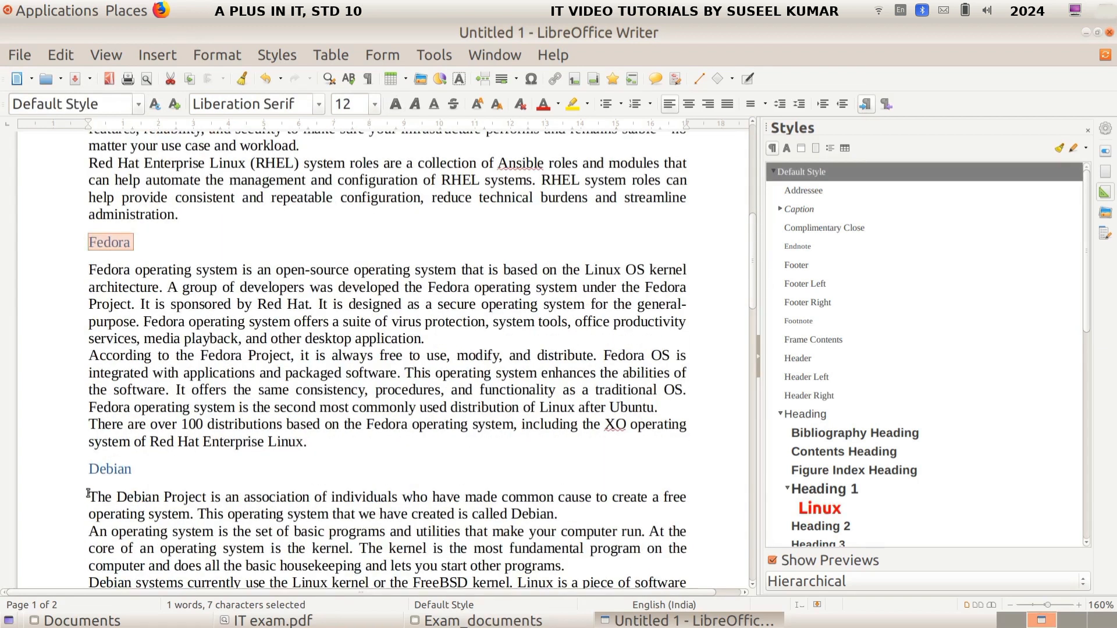
left_click_drag(85, 469, 203, 466)
scroll(201, 463, "down", 10)
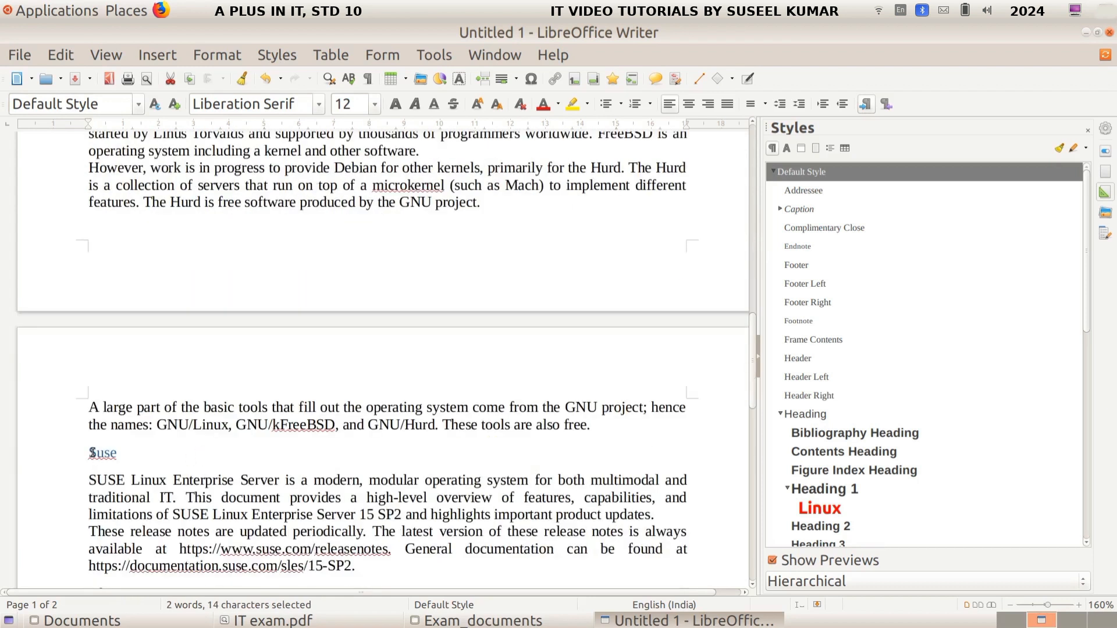
left_click_drag(89, 453, 122, 452)
scroll(240, 435, "down", 4)
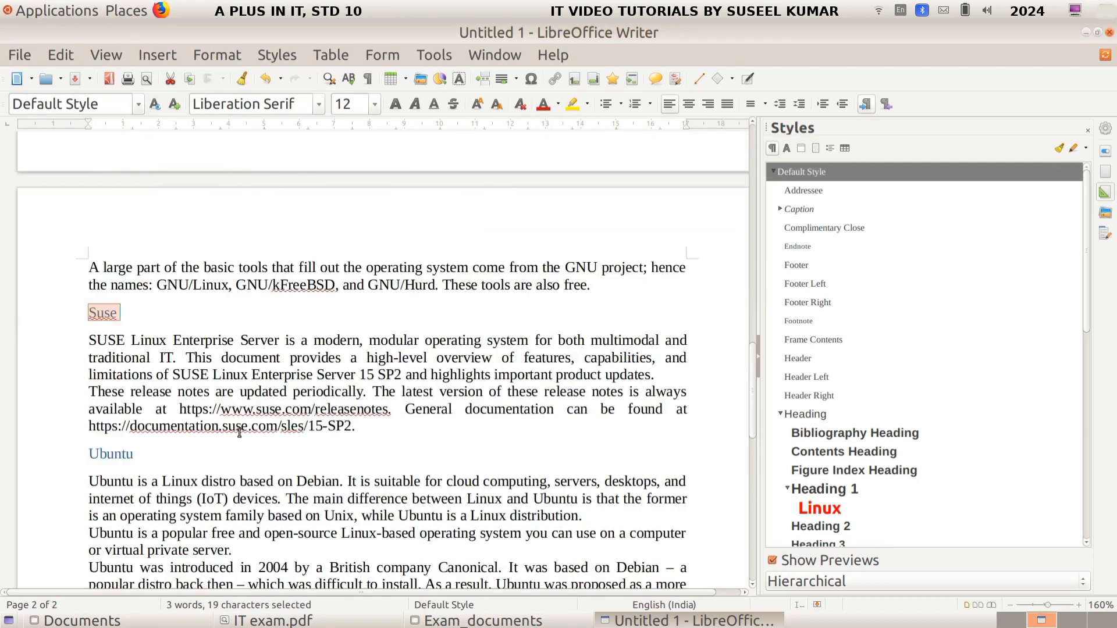
left_click_drag(85, 361, 135, 361)
scroll(158, 370, "down", 4)
scroll(158, 370, "down", 5)
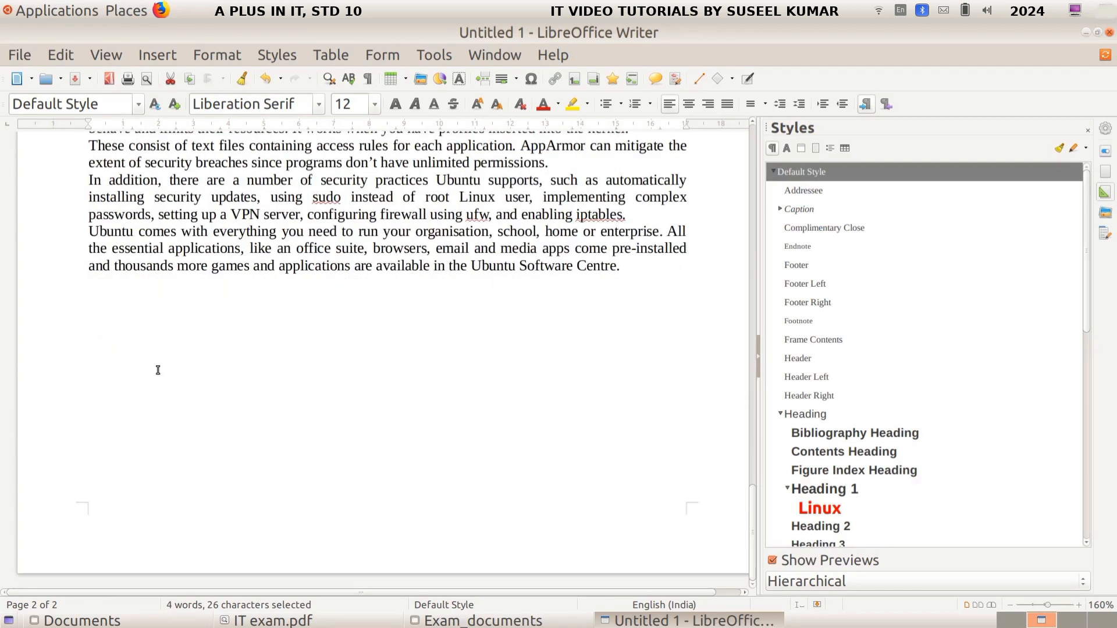
scroll(292, 419, "up", 10)
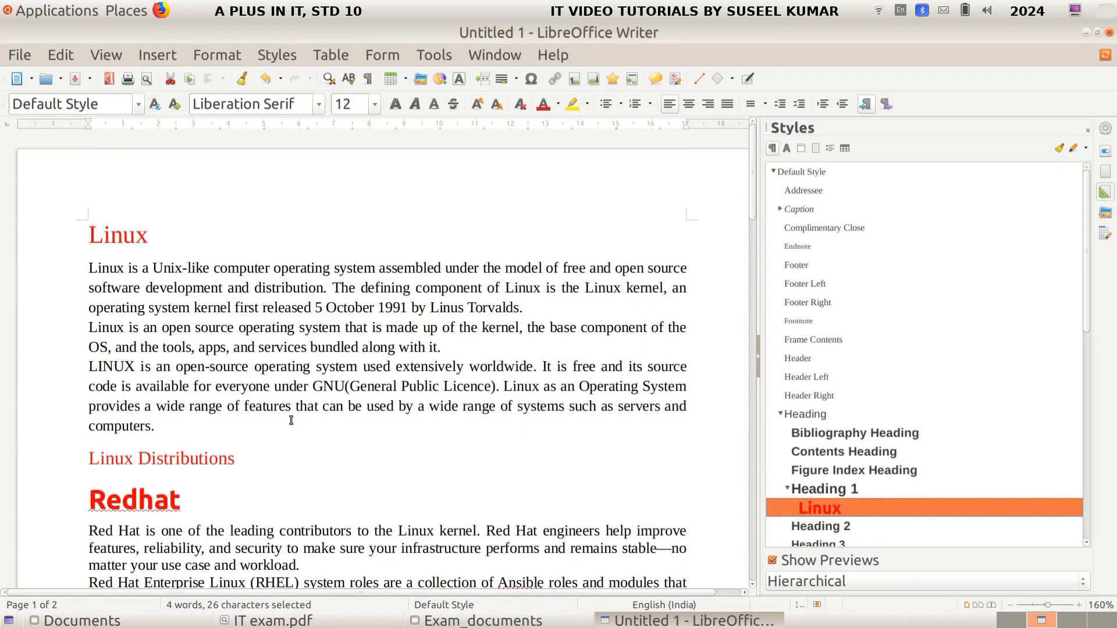
scroll(291, 419, "down", 5)
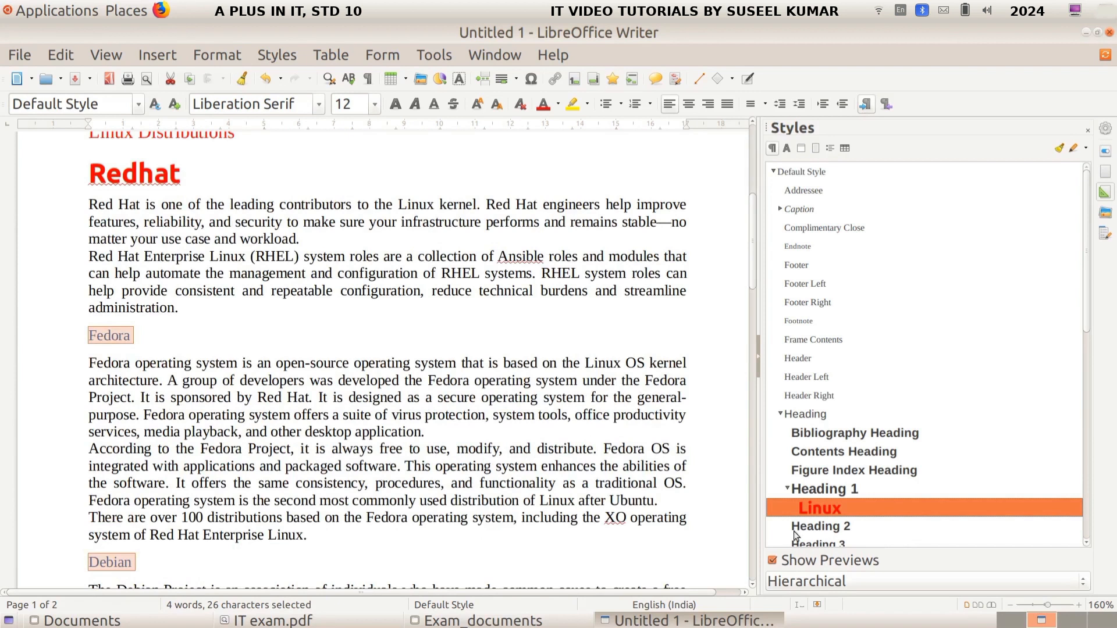
double_click(822, 509)
scroll(222, 416, "down", 3)
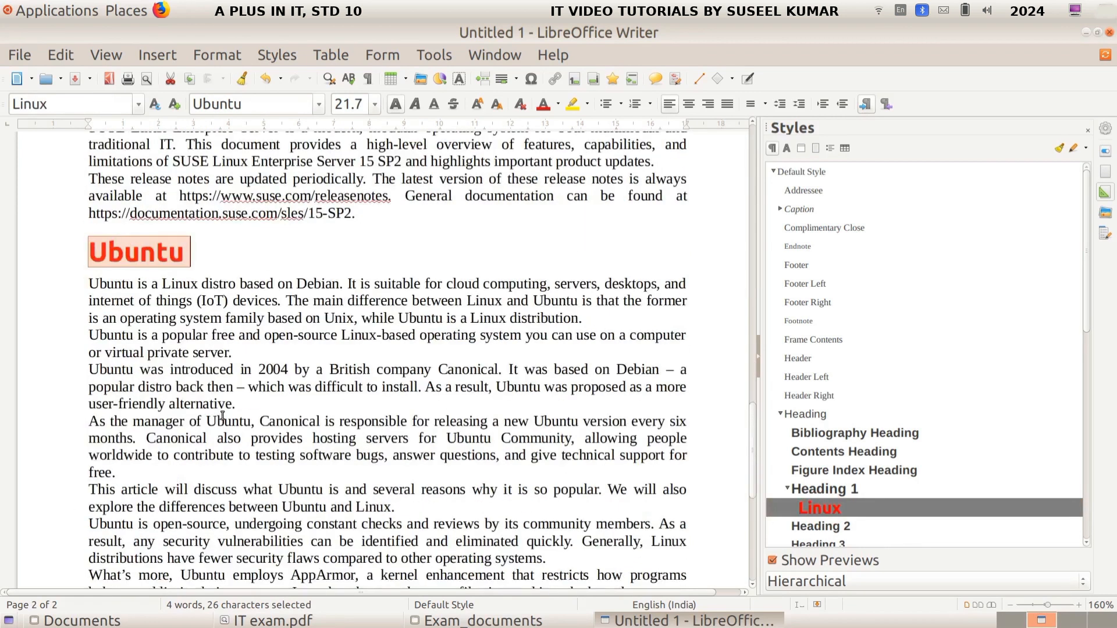
scroll(223, 416, "down", 5)
scroll(240, 435, "up", 15)
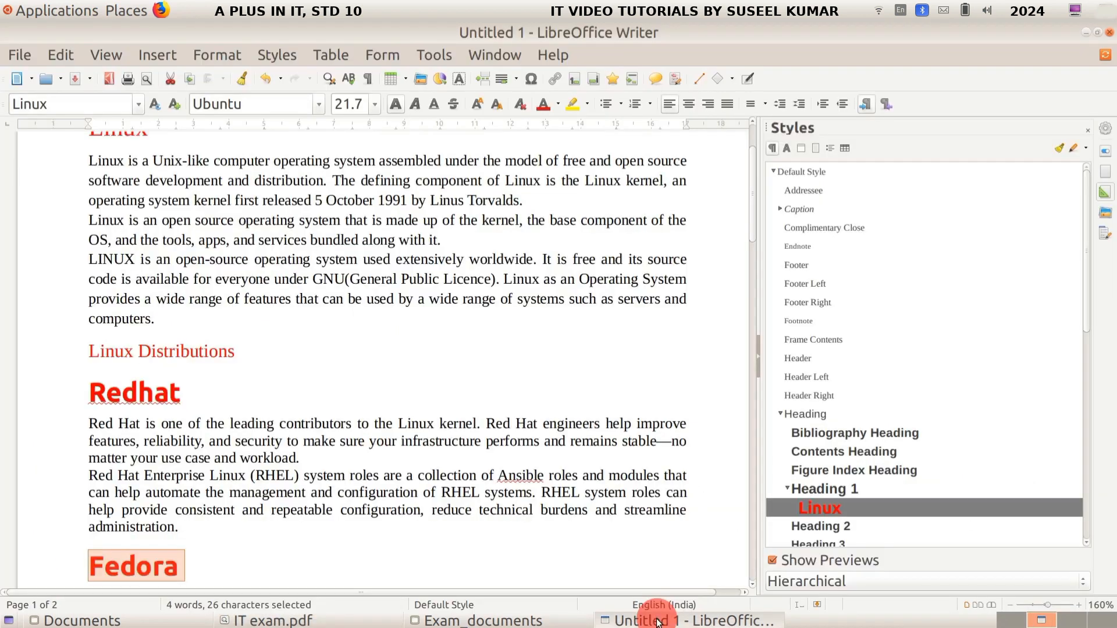
- Save the document in the Exam10 folder in Home, with the register number followed by _2 as its file name
left_click(19, 57)
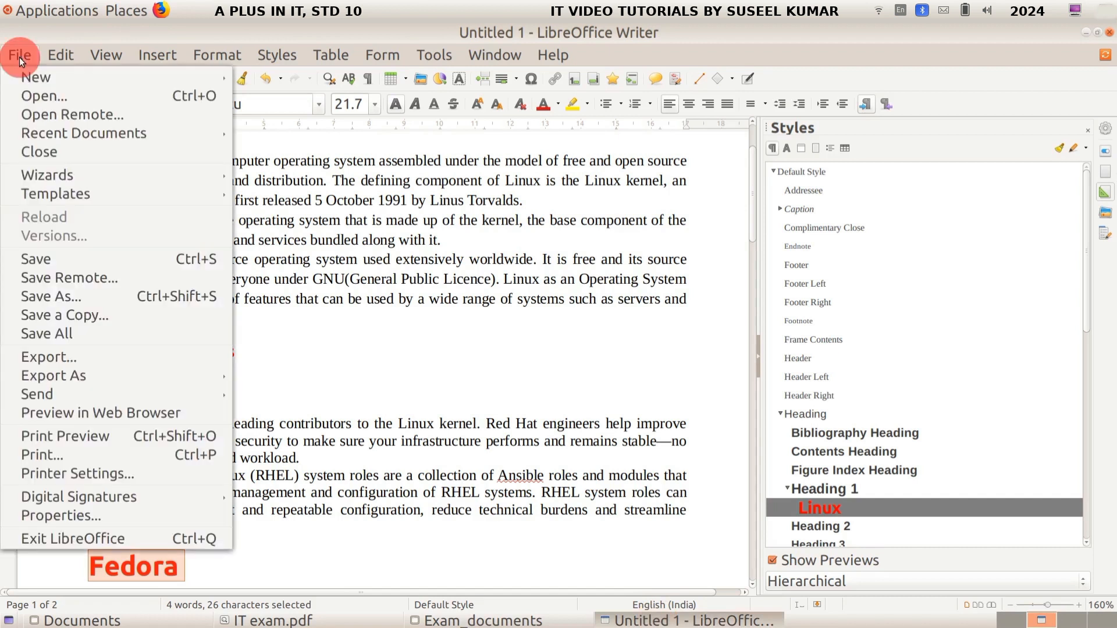
left_click(33, 261)
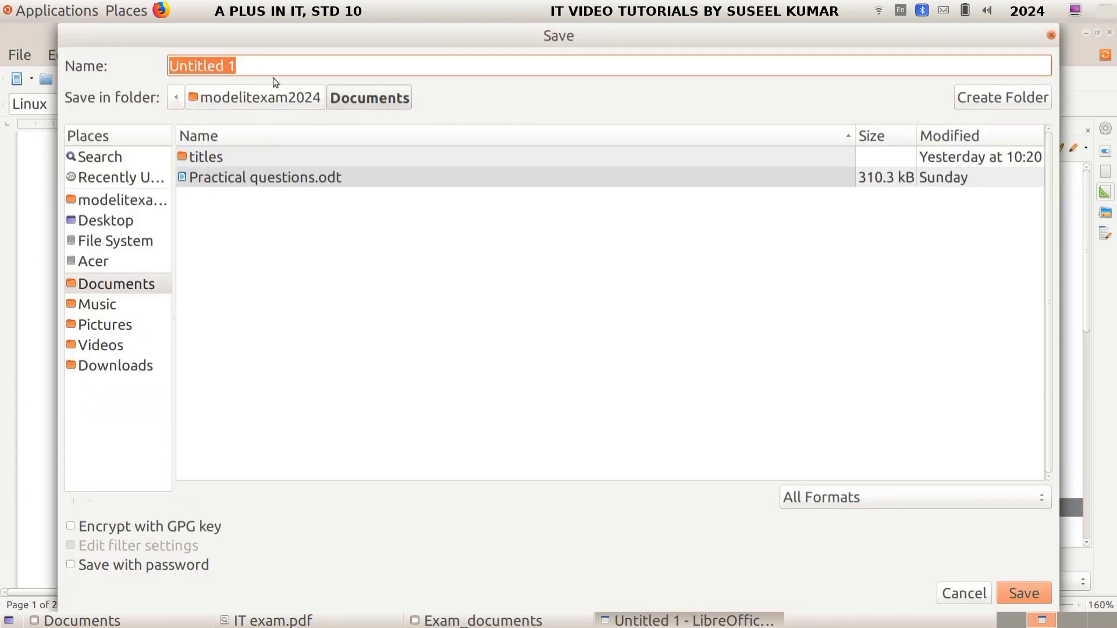
left_click(241, 95)
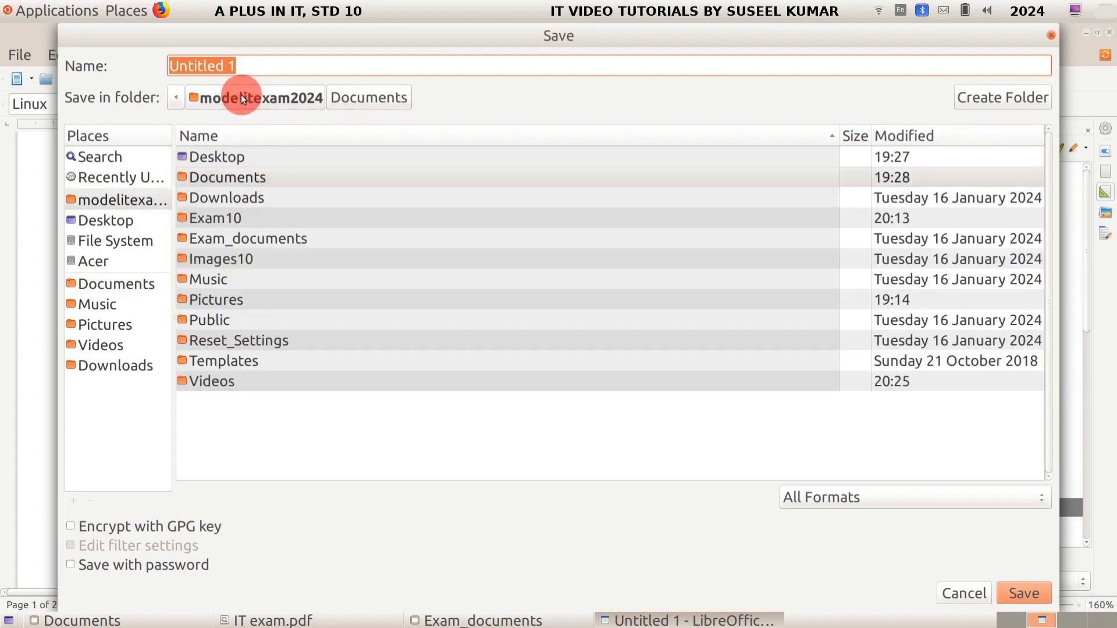
double_click(207, 221)
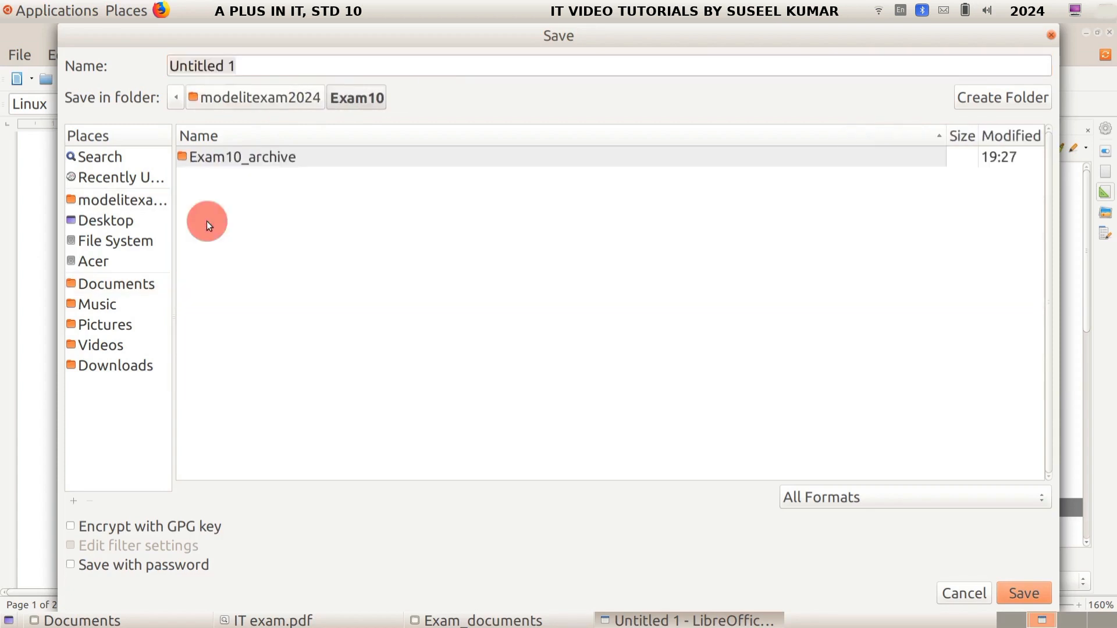
triple_click(265, 67)
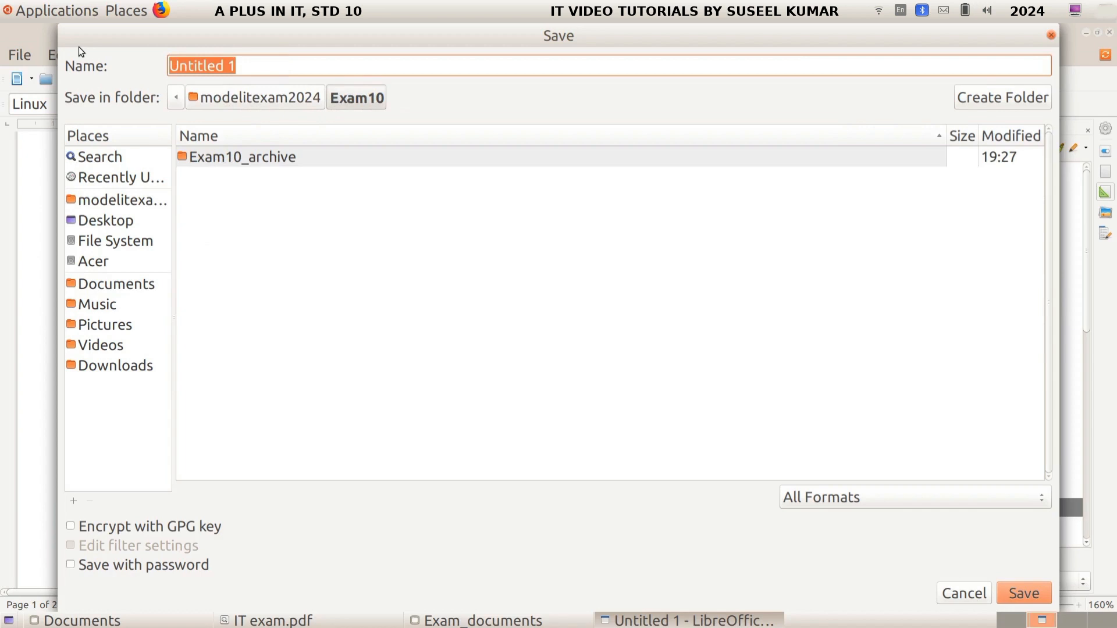
type("454545_2")
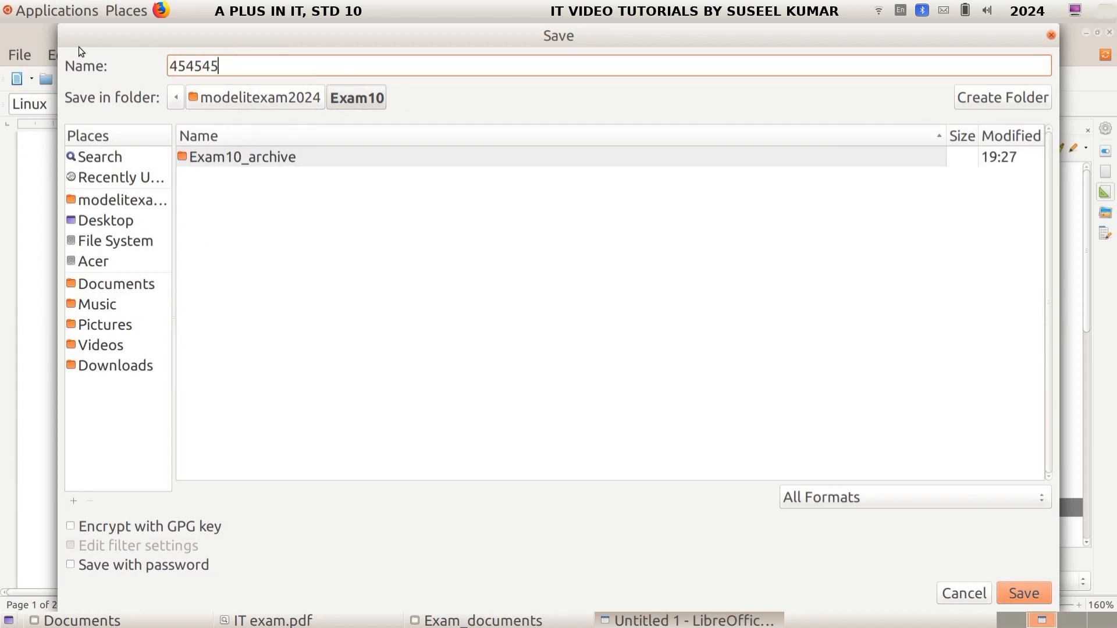
left_click(1026, 589)
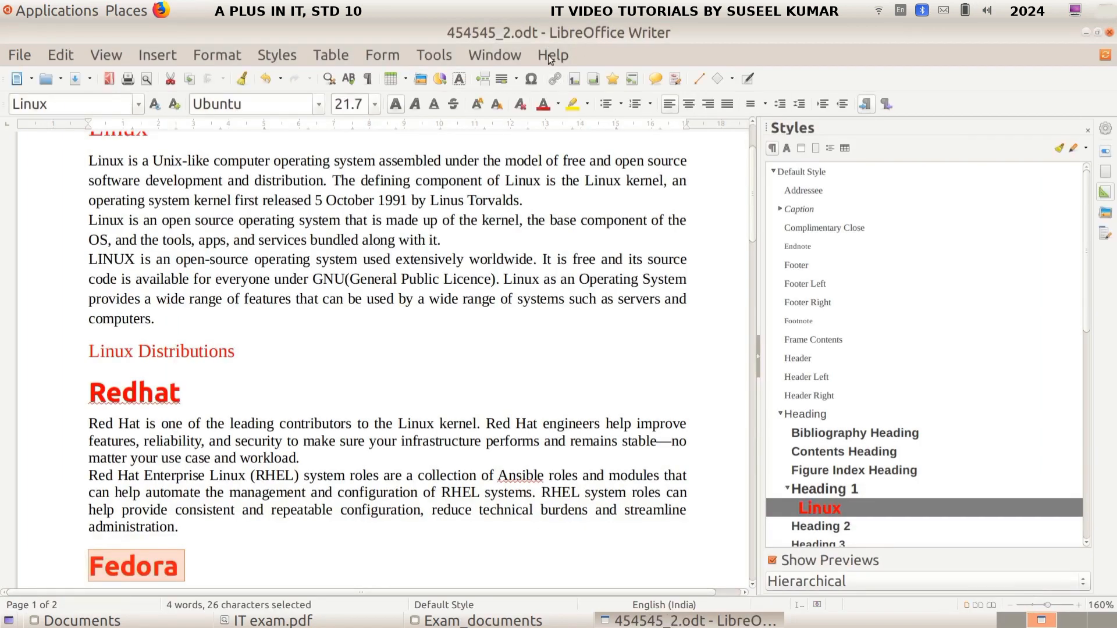
- Open the Exam10 folder in Home with the file manager to check for the saved document
left_click(126, 11)
left_click(134, 34)
left_click(364, 76)
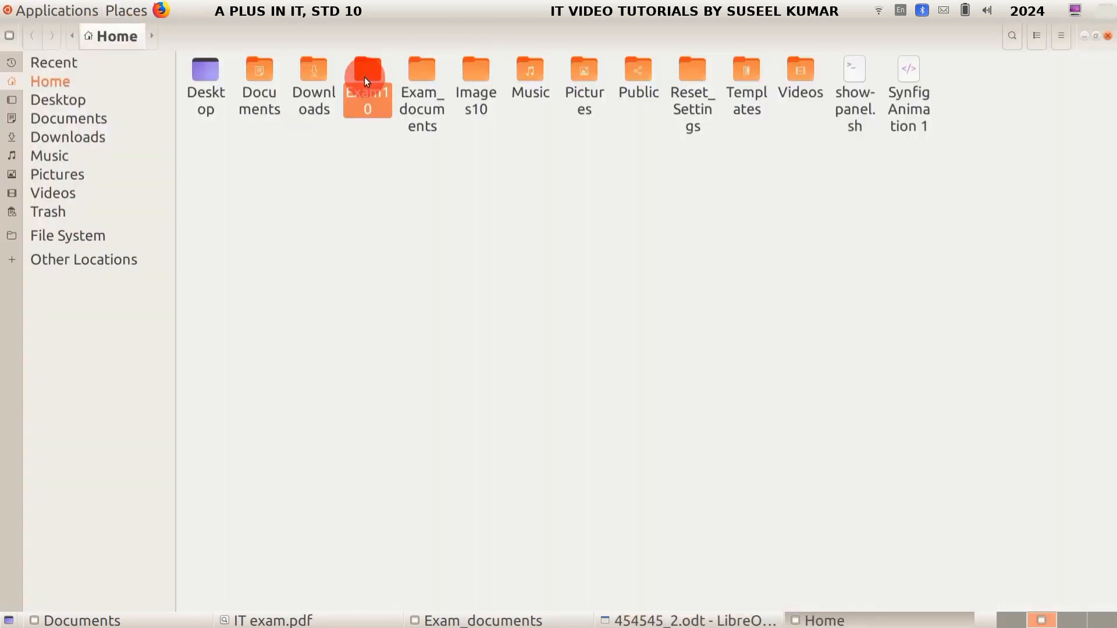
double_click(365, 78)
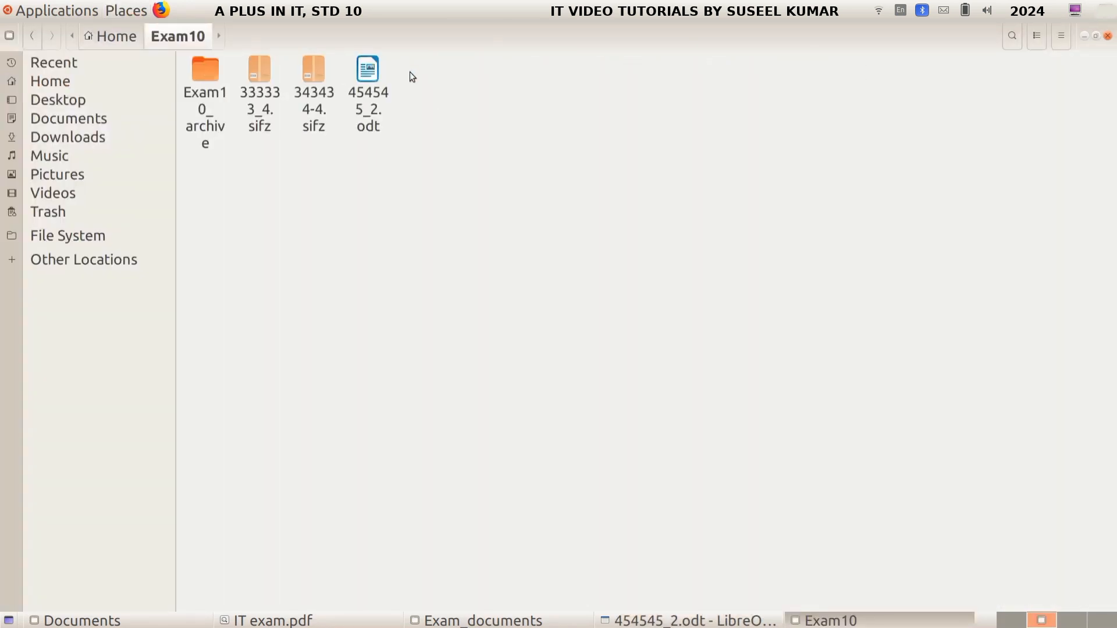